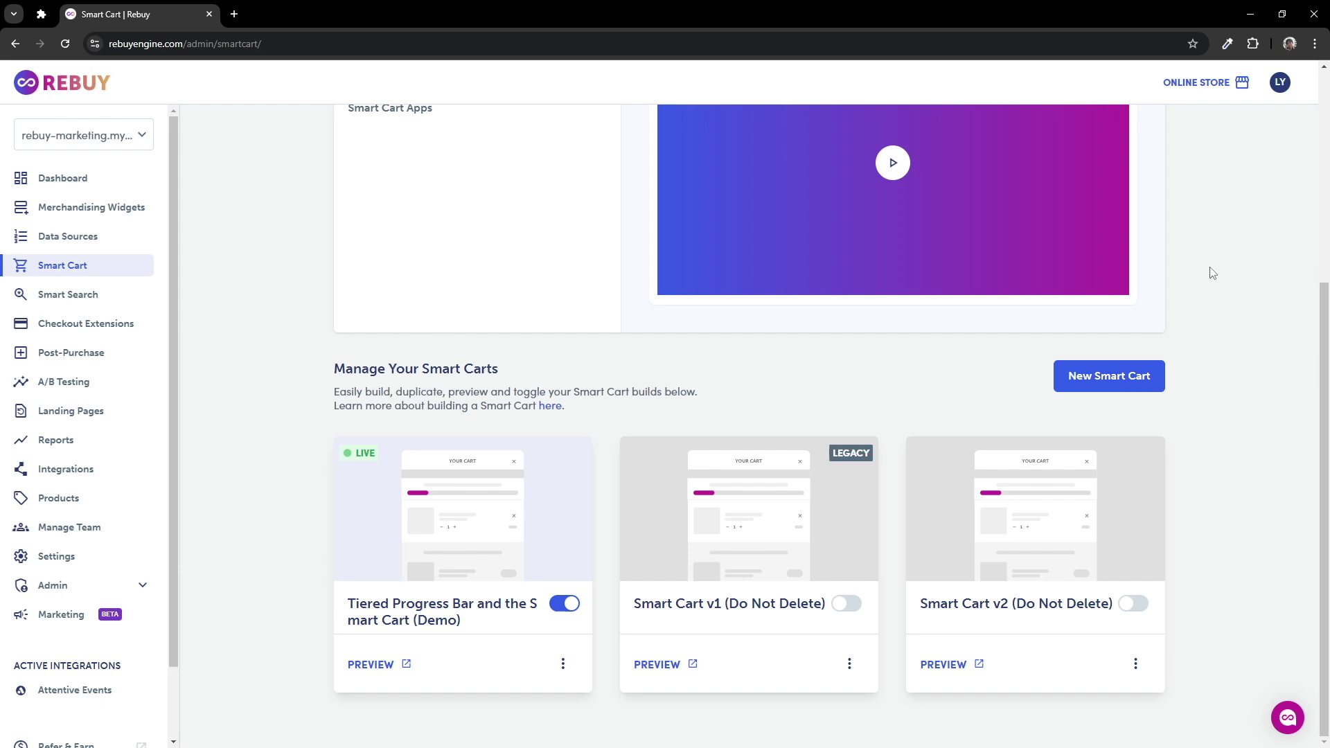
Add a Tiered Progress Bar to the live demo cart's Goal Box
click(546, 514)
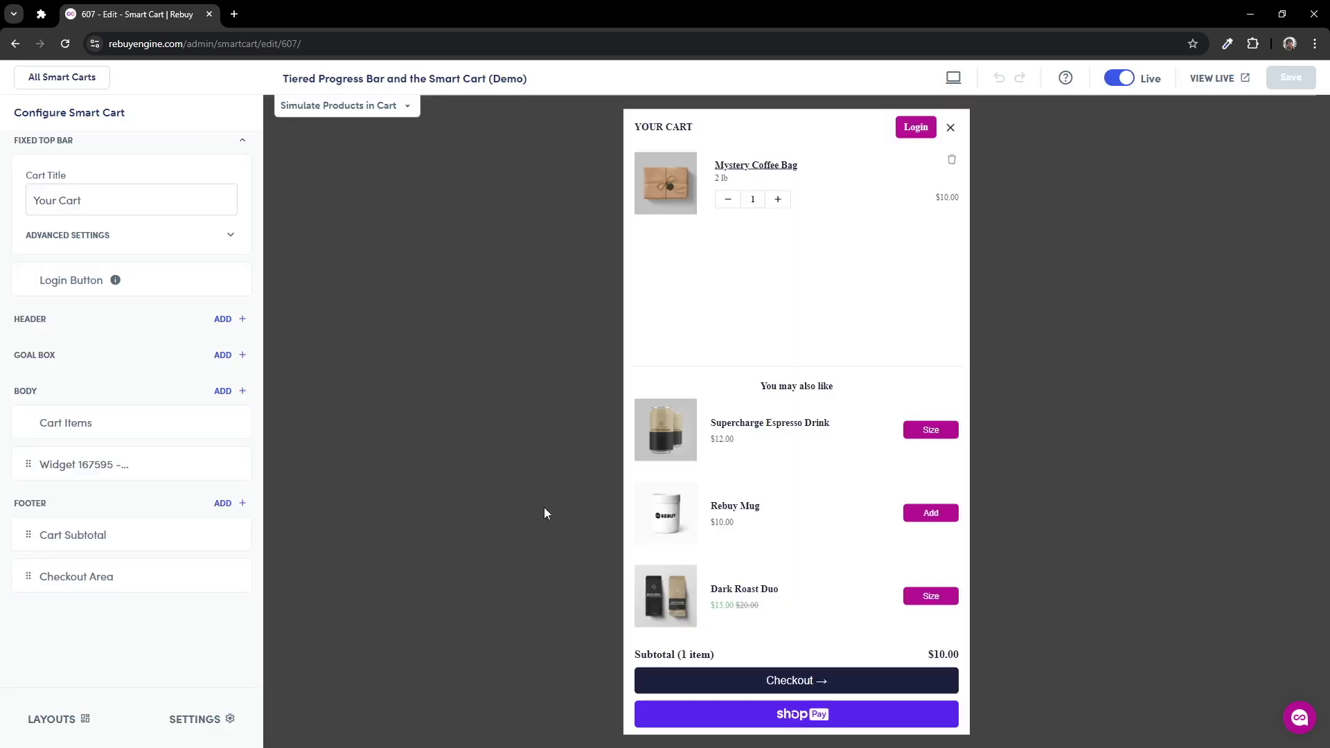
click(243, 358)
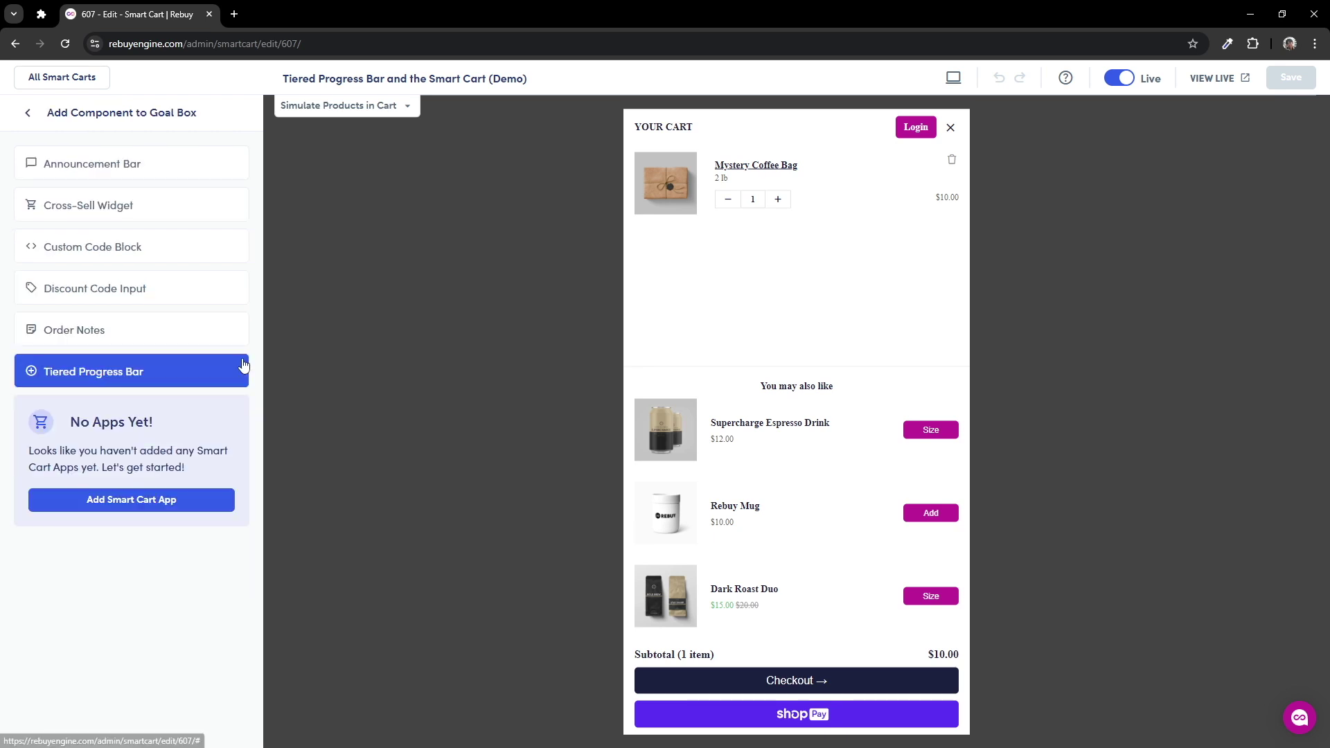
click(188, 378)
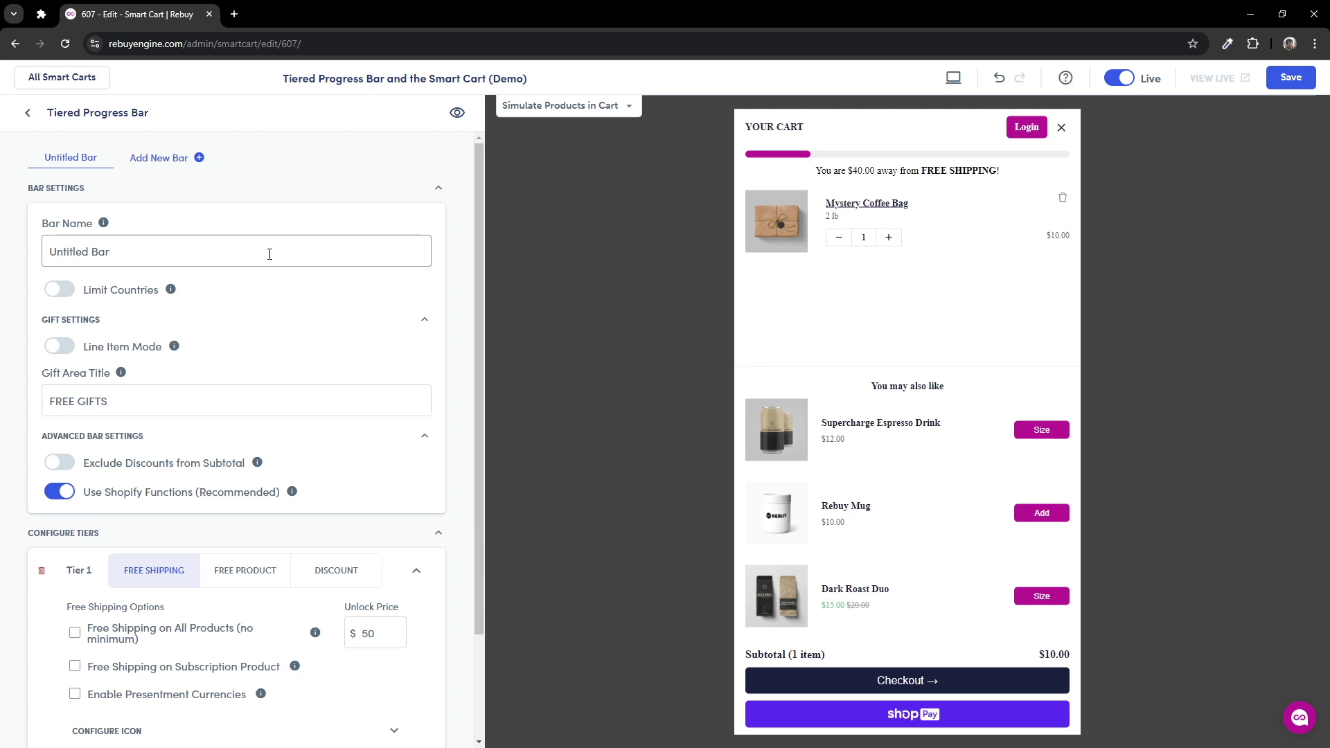
scroll(270, 254, down, 2)
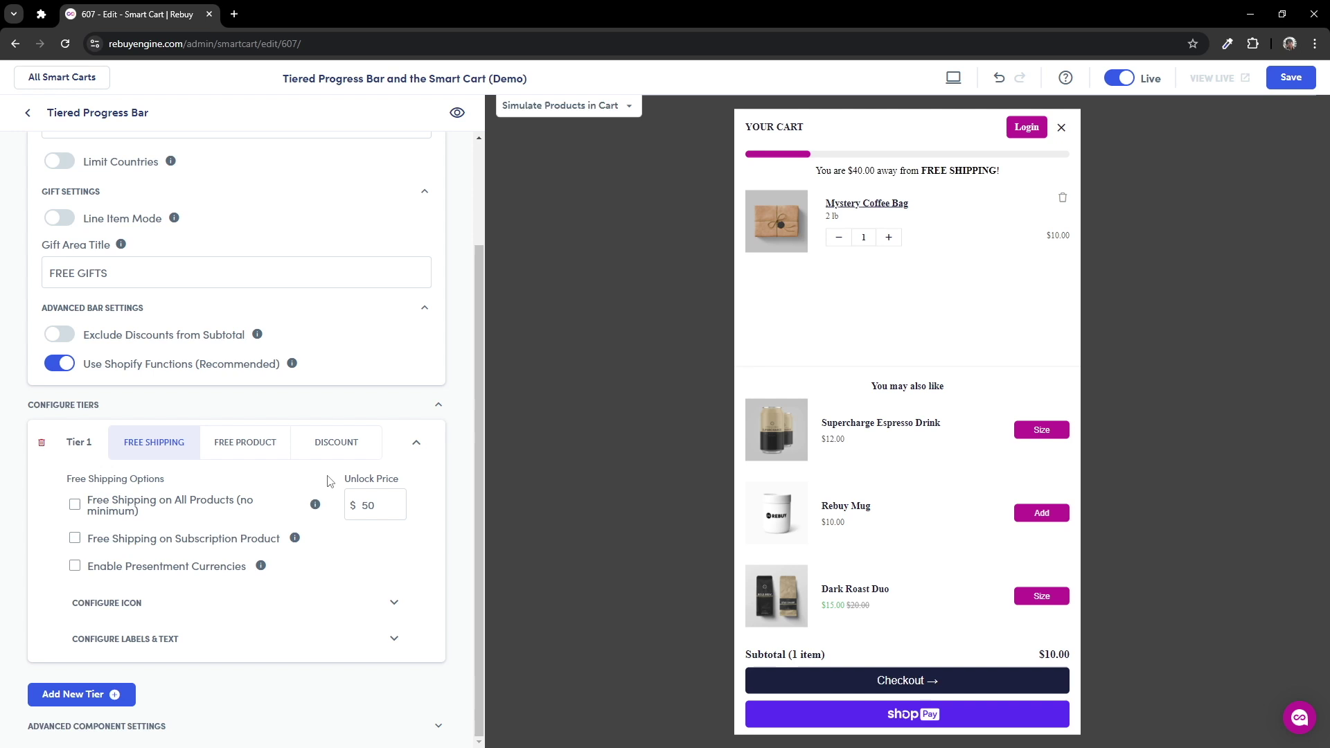
mouse_move(316, 508)
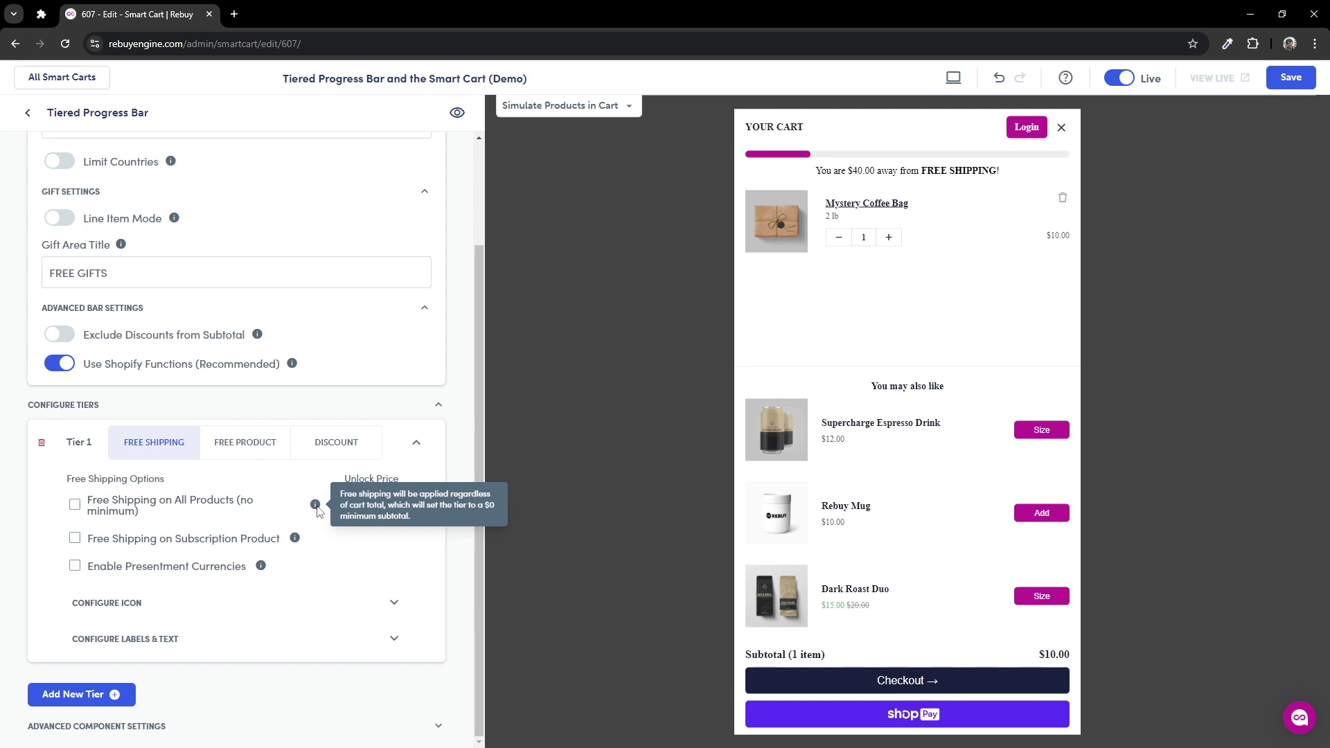
mouse_move(294, 542)
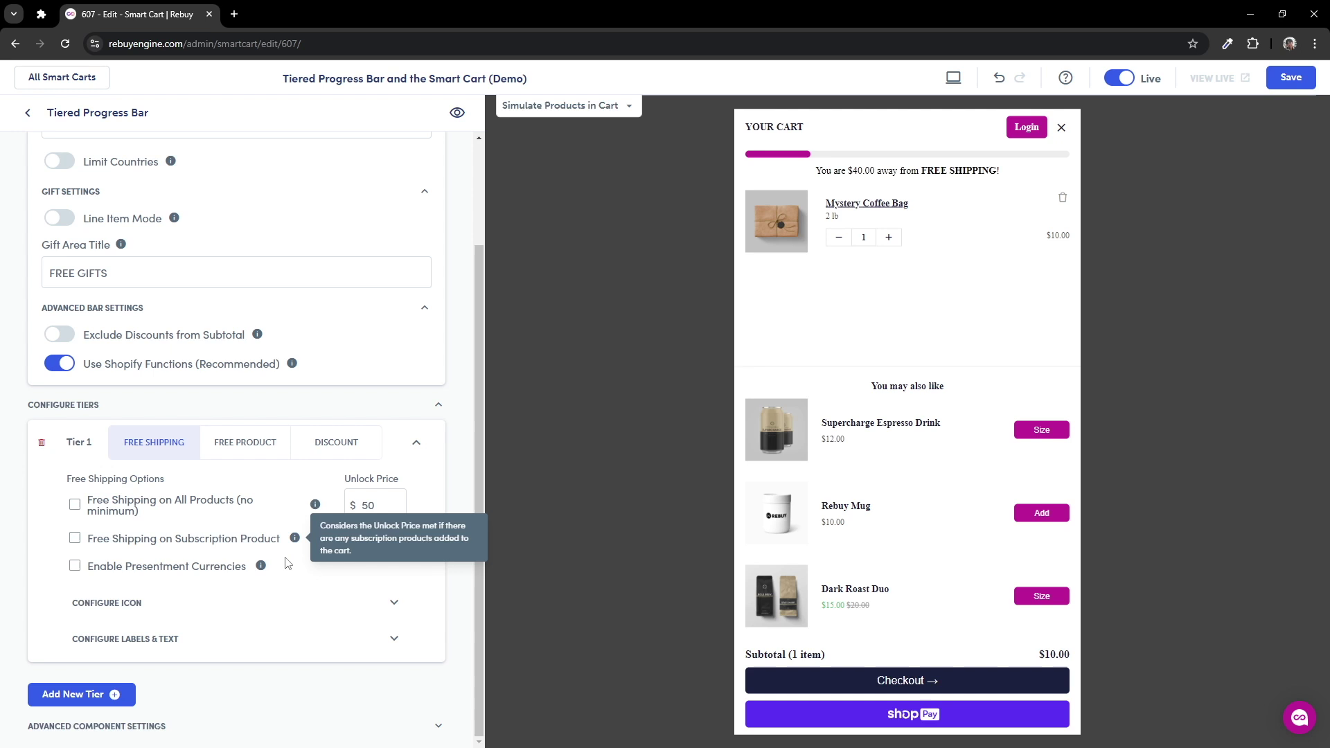
mouse_move(266, 569)
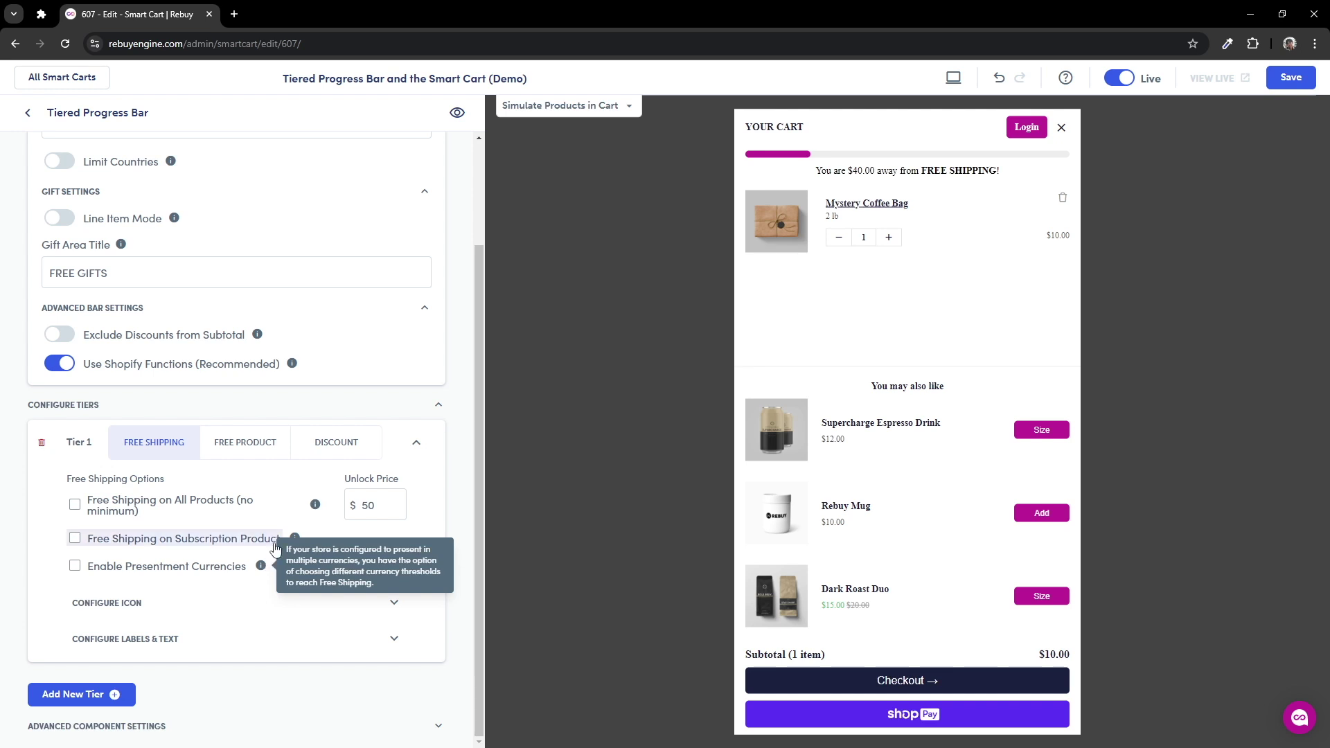
Change Tier 1's free-shipping unlock price to $20
click(368, 505)
key(BackSpace)
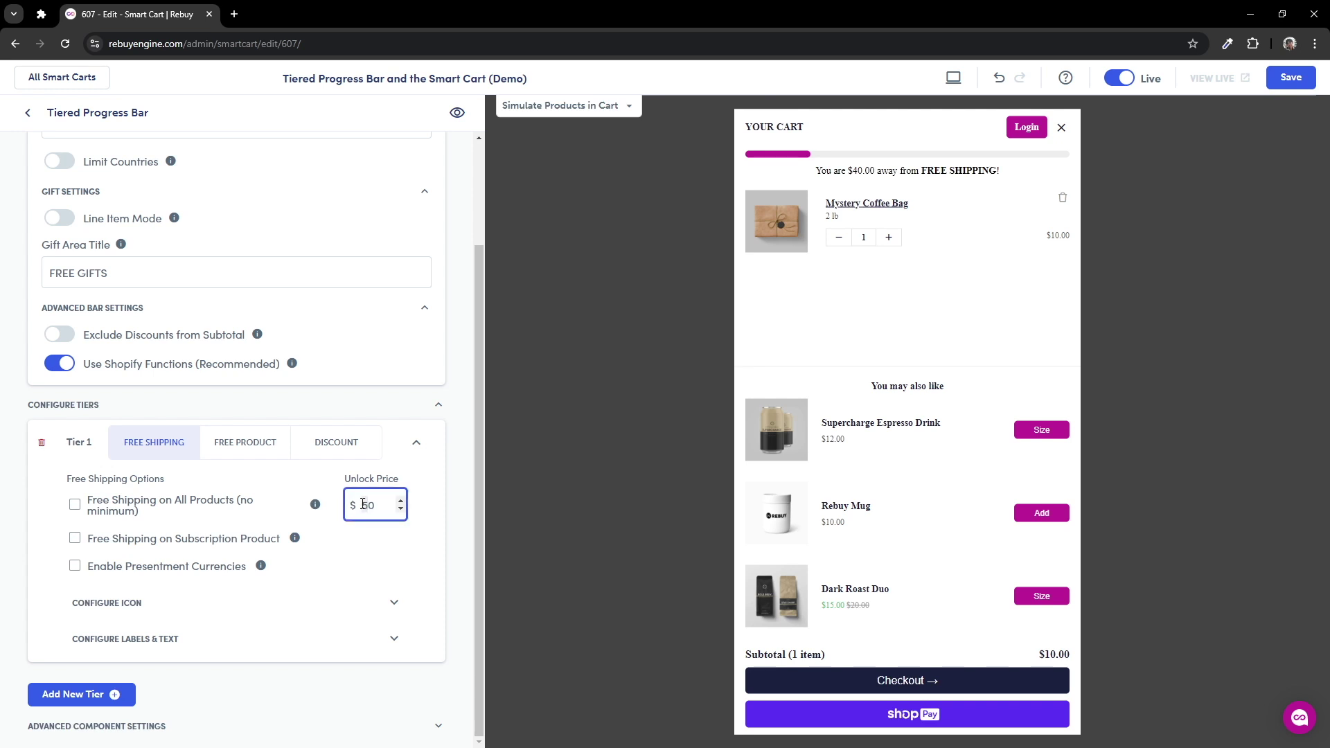
text(2)
click(455, 534)
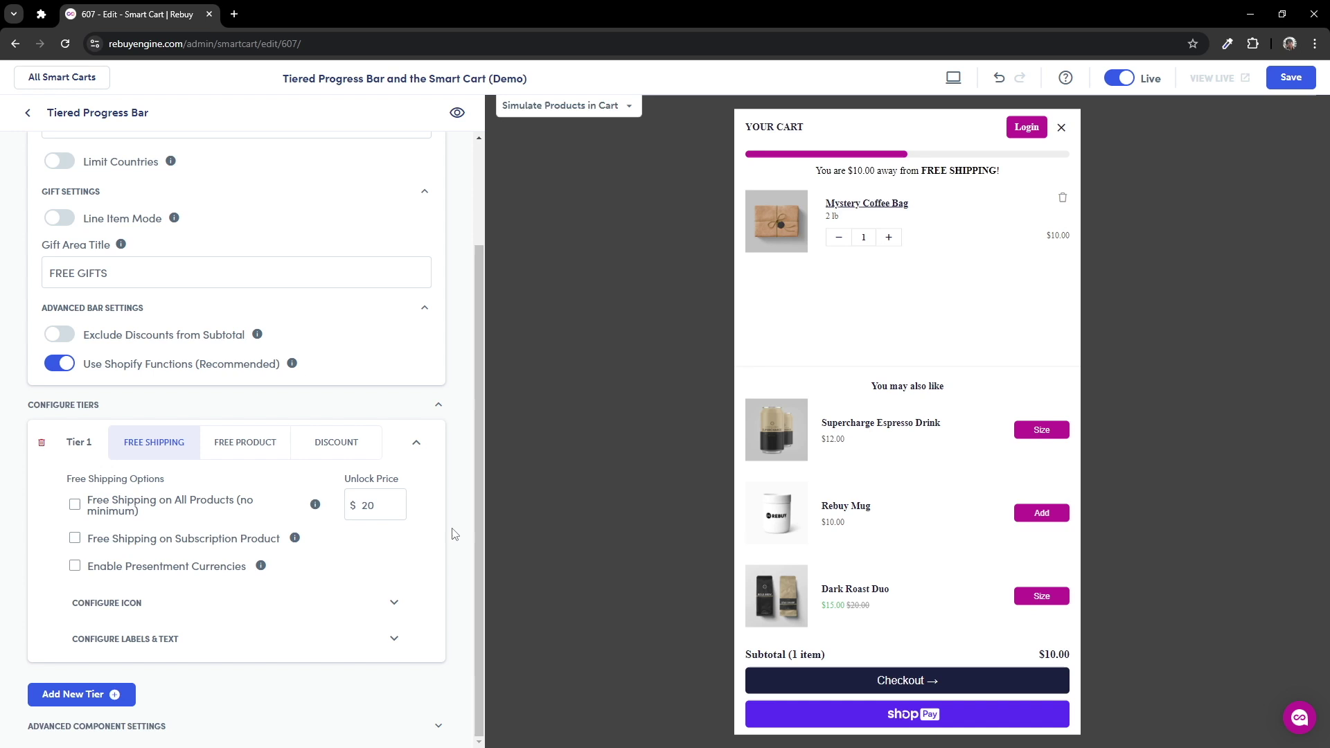
Expand Tier 1's icon and labels & text settings, then save the cart
click(398, 605)
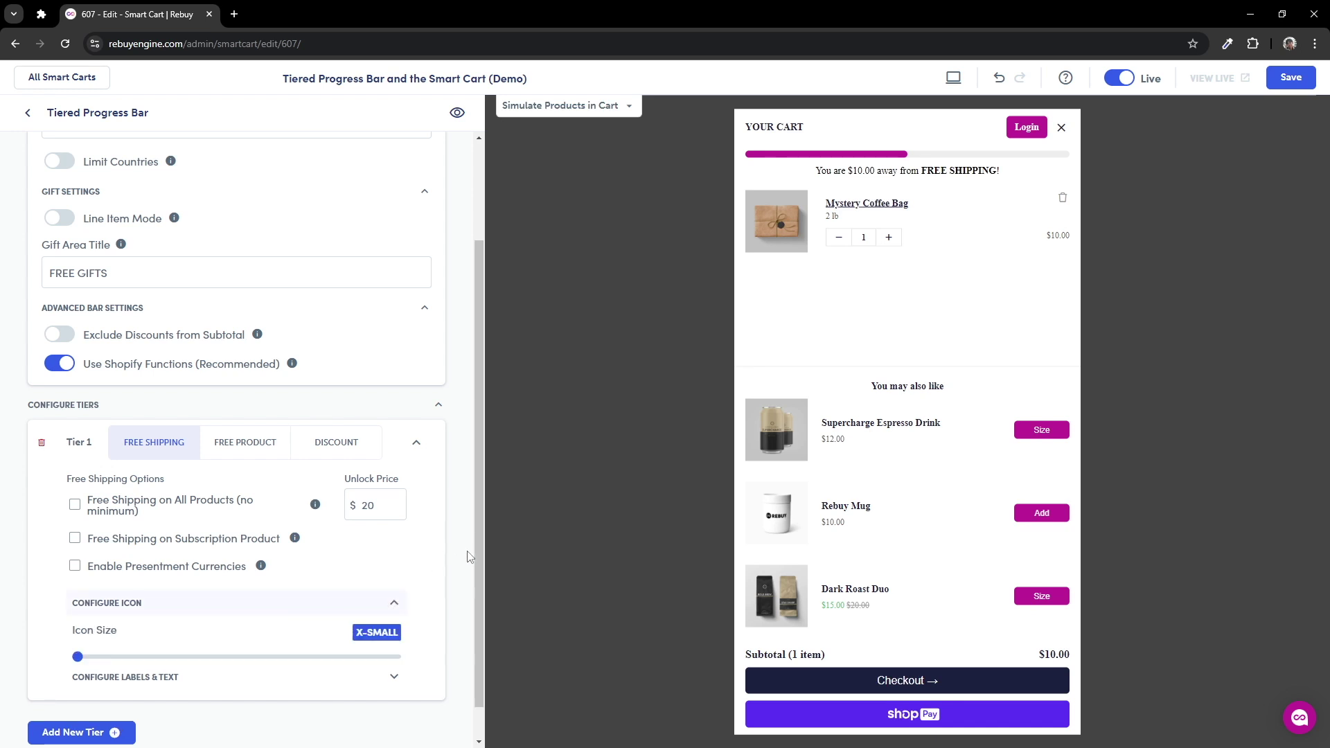
scroll(470, 556, down, 1)
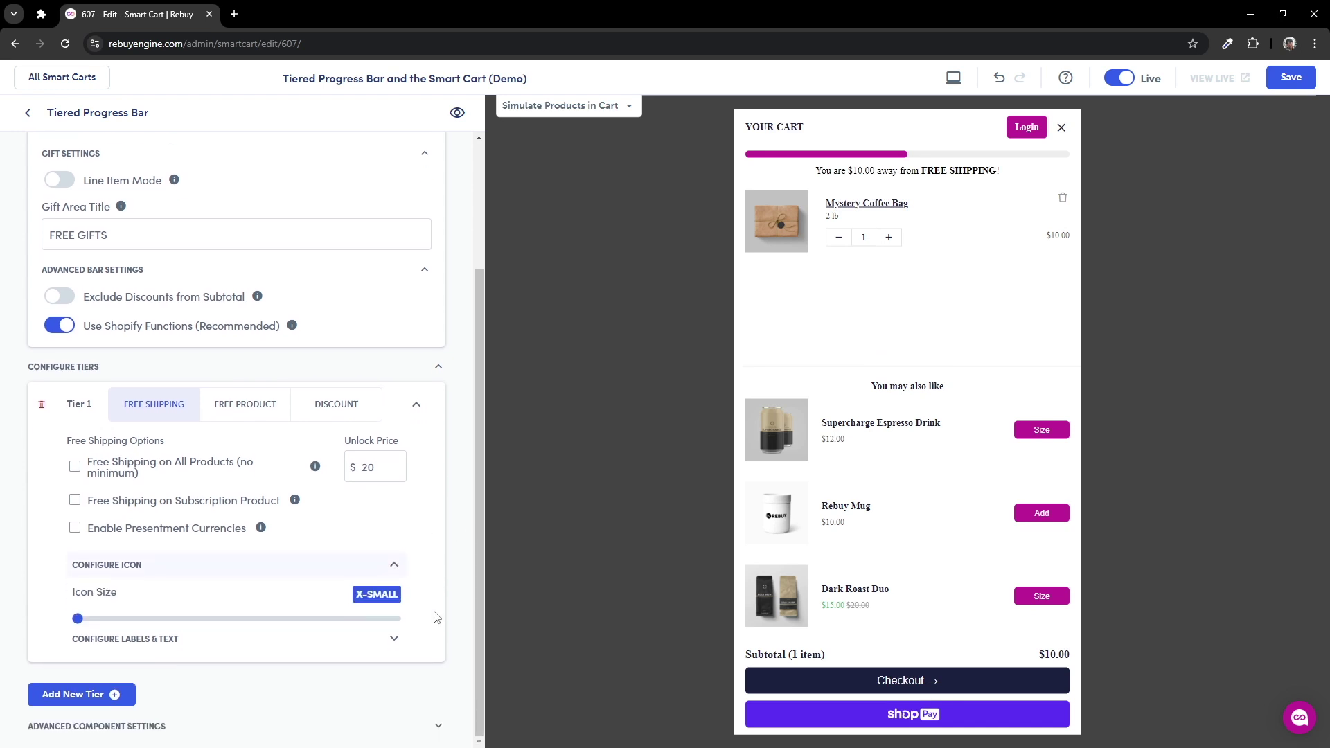
click(395, 638)
scroll(433, 602, down, 5)
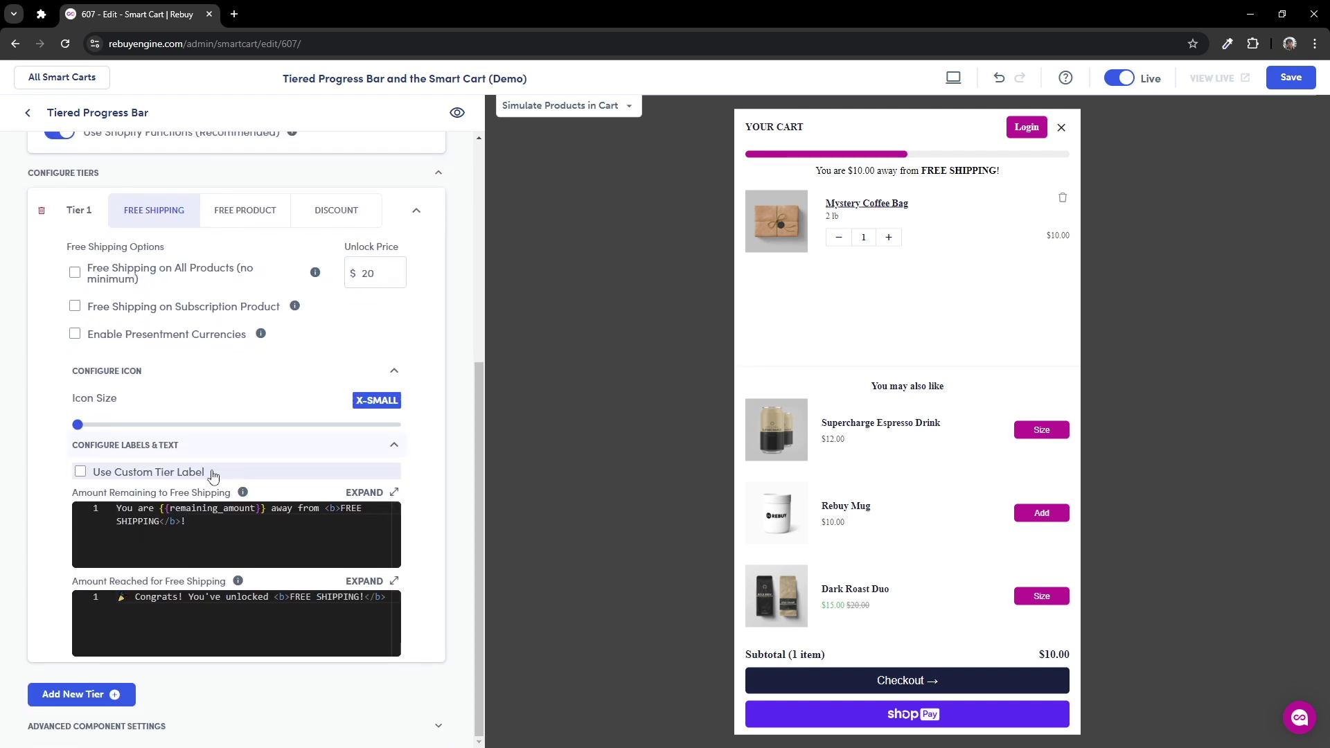
key(ctrl+s)
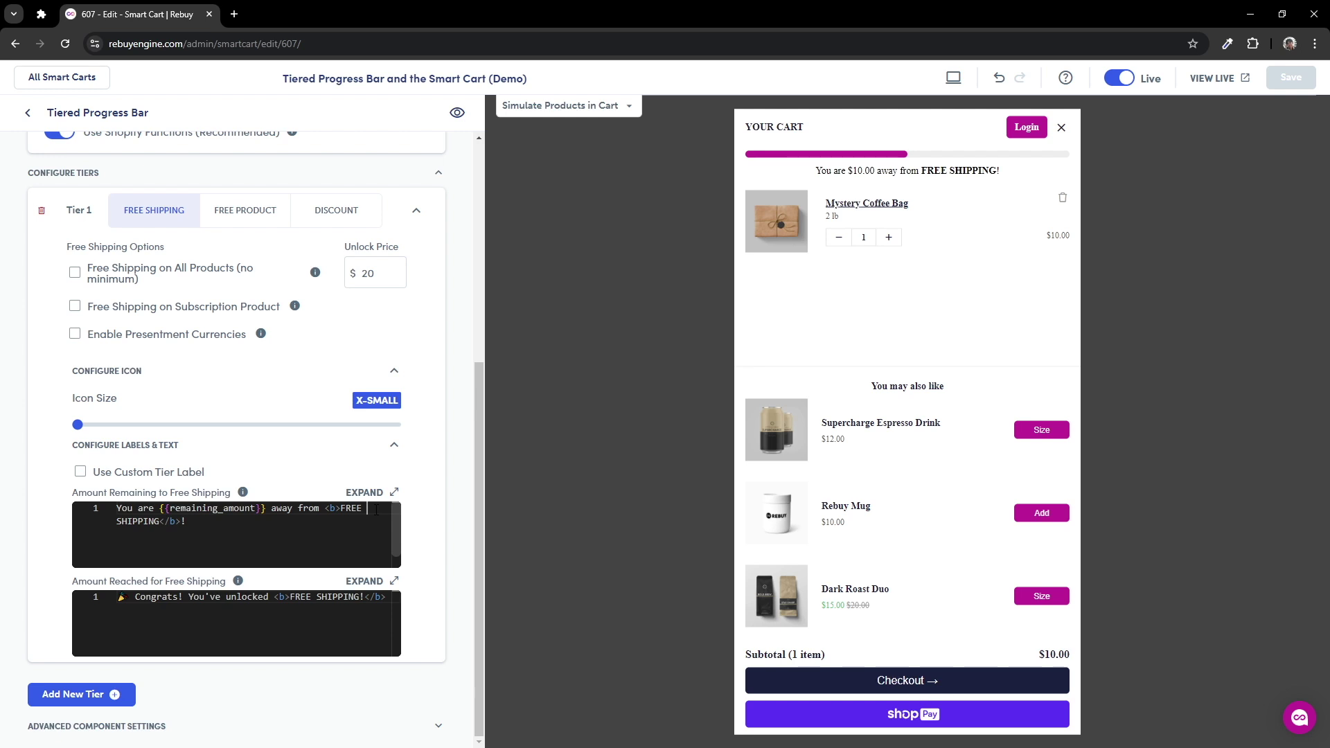
Add STANDARD to the Amount Remaining message and reword Amount Reached to 'You earned'
text(STANDARD)
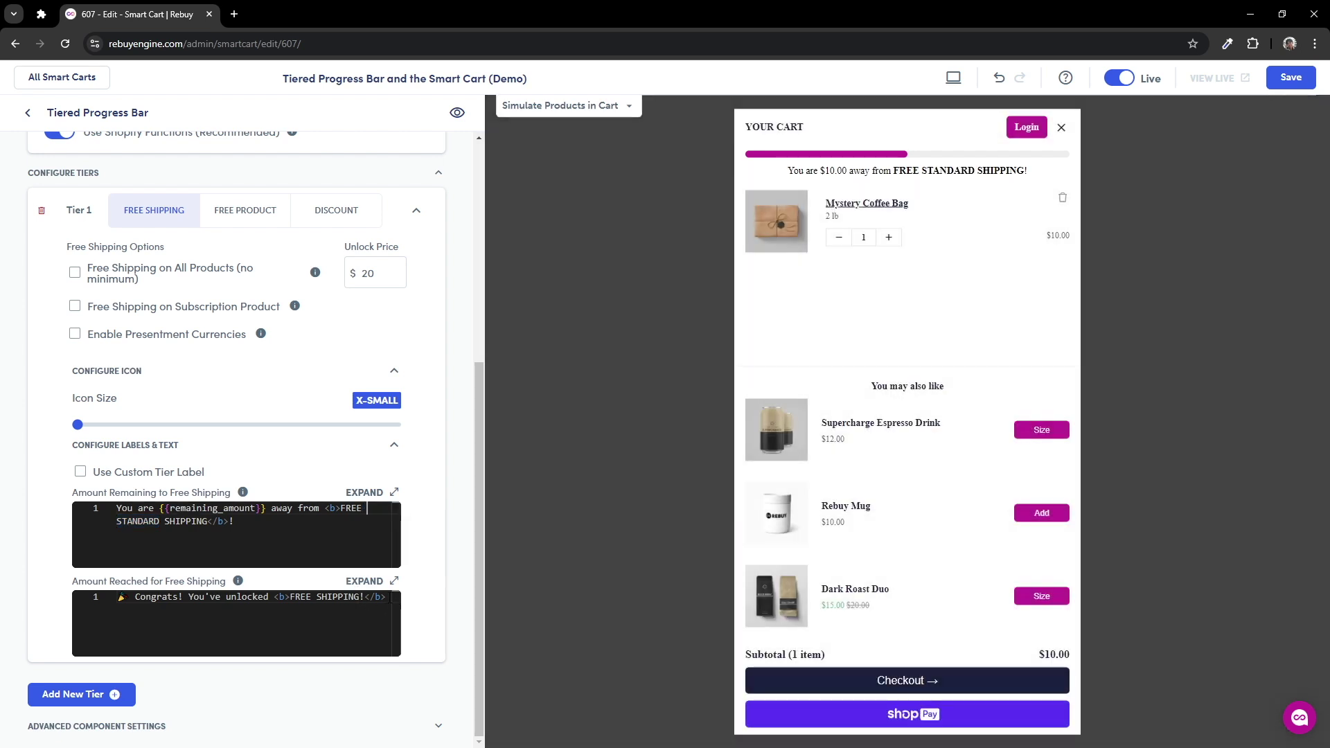
click(393, 597)
key(ctrl+z)
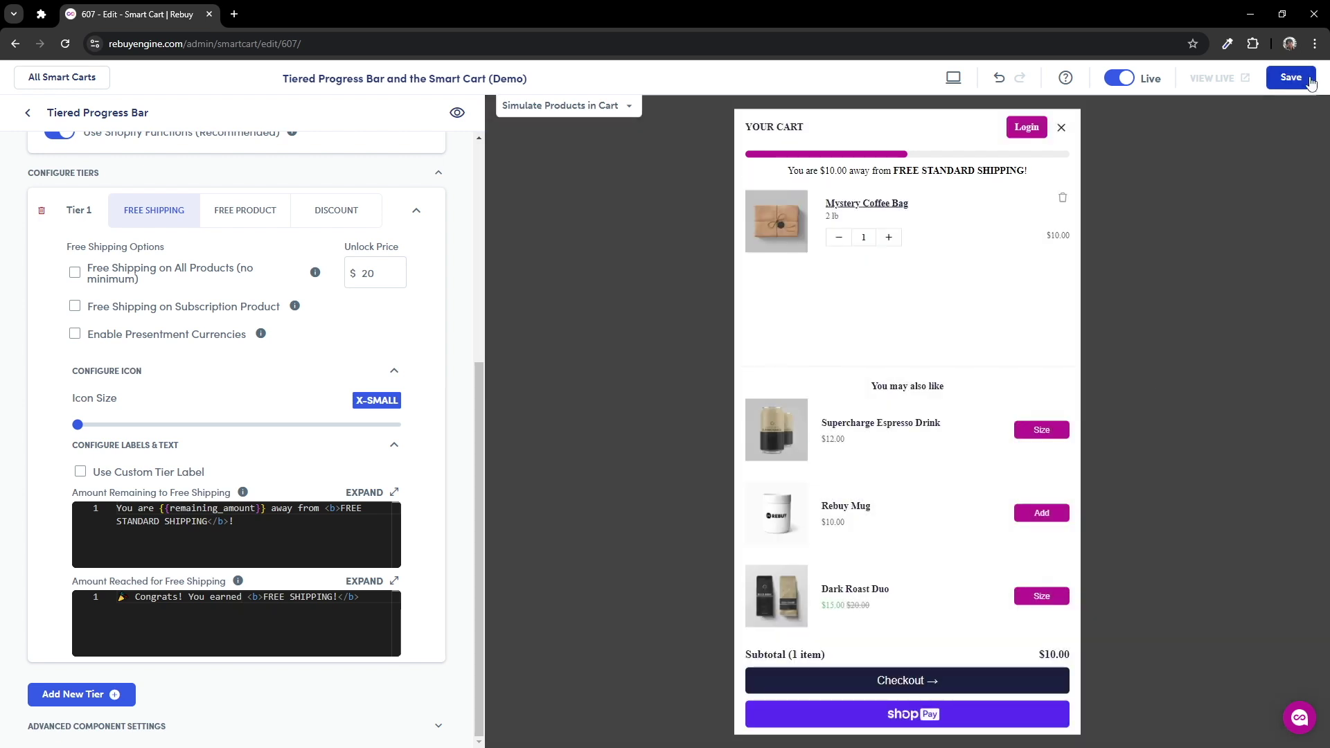
Save and confirm the reworded messages, then check them in the live store cart
click(1311, 80)
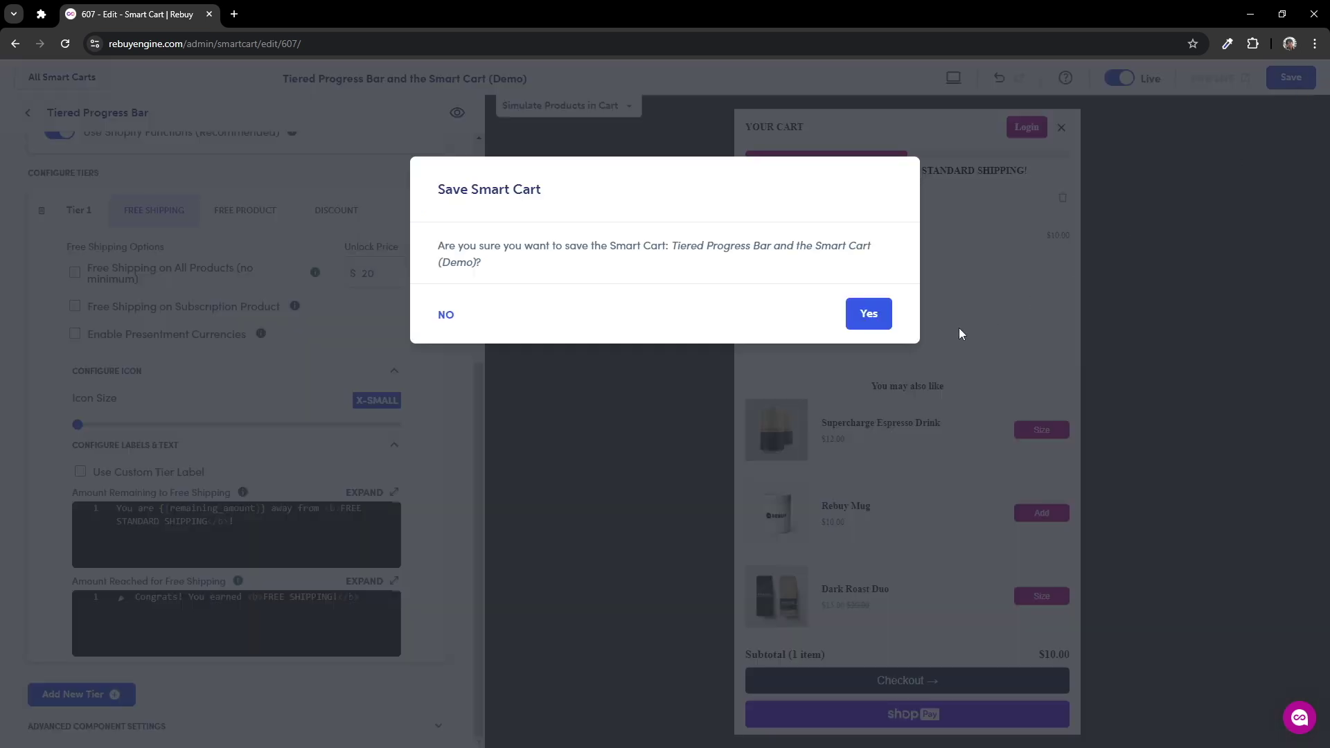
click(870, 313)
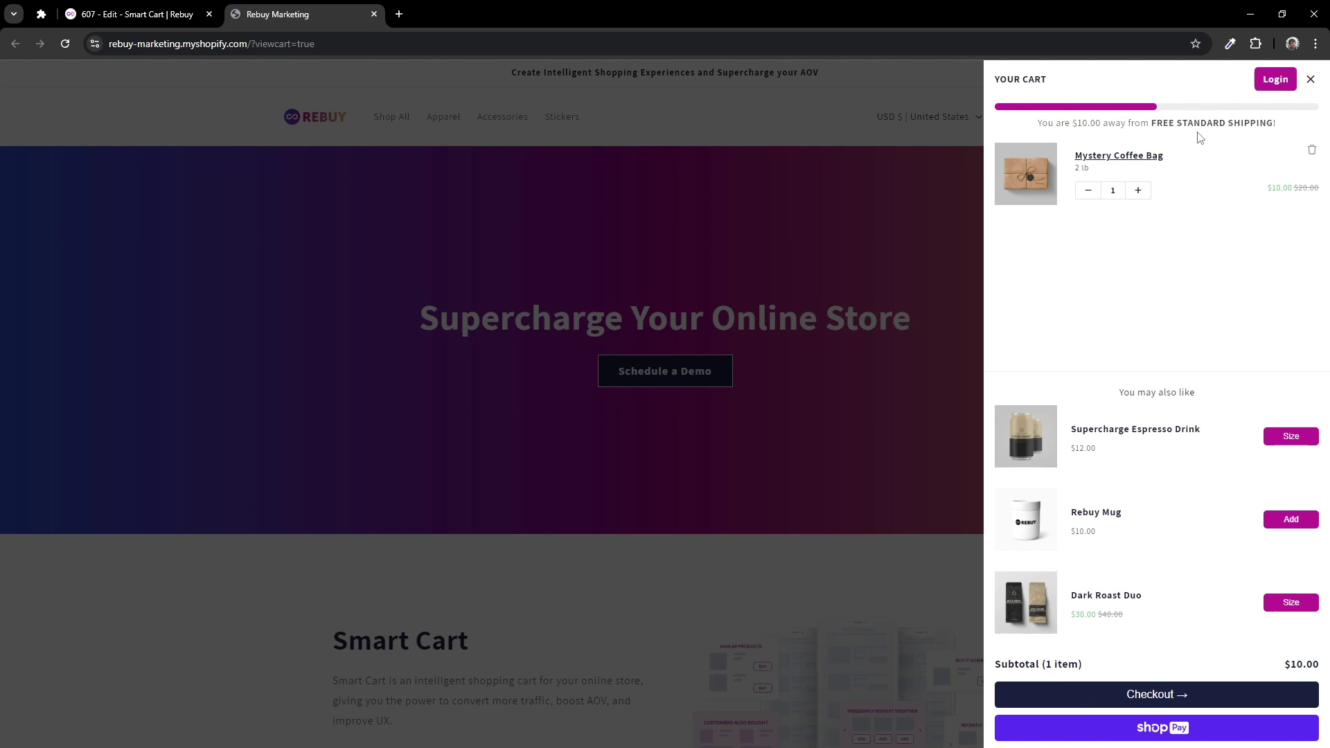
click(1138, 191)
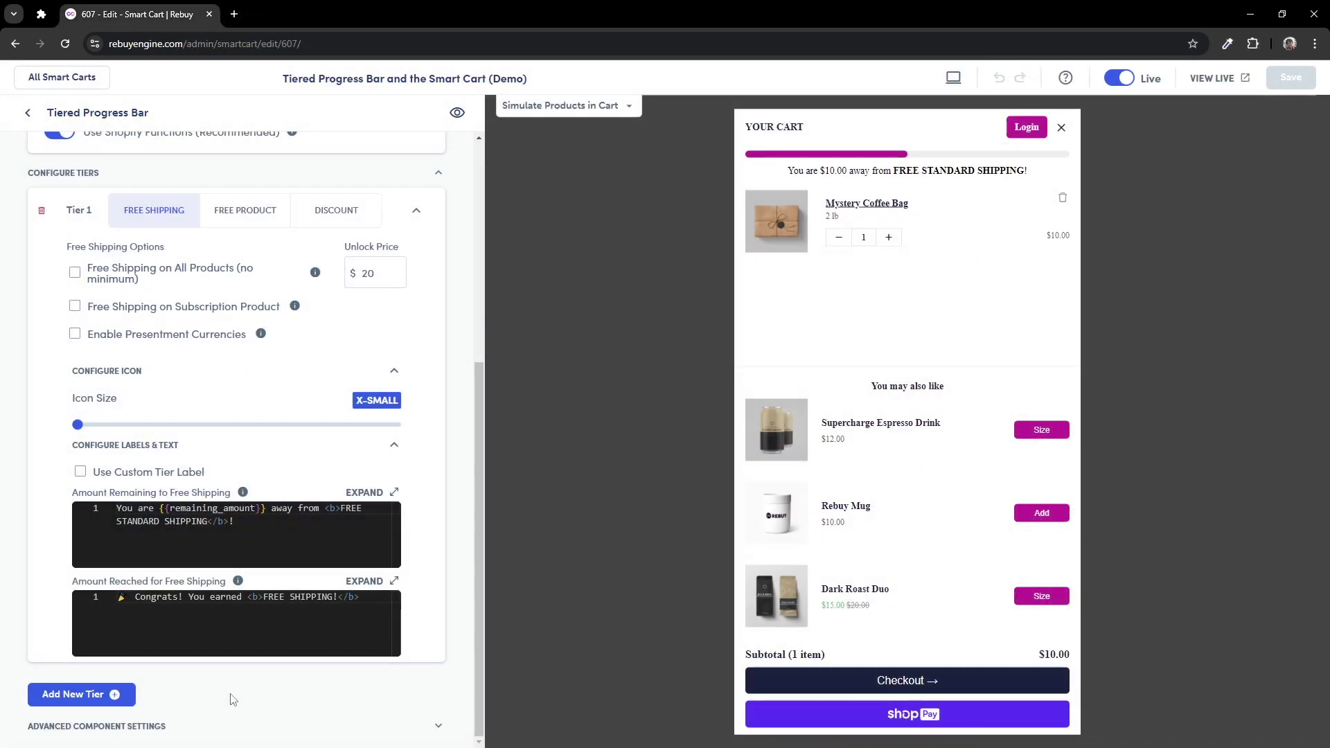
Add a second tier with Rebuy Mug as its free product
click(90, 696)
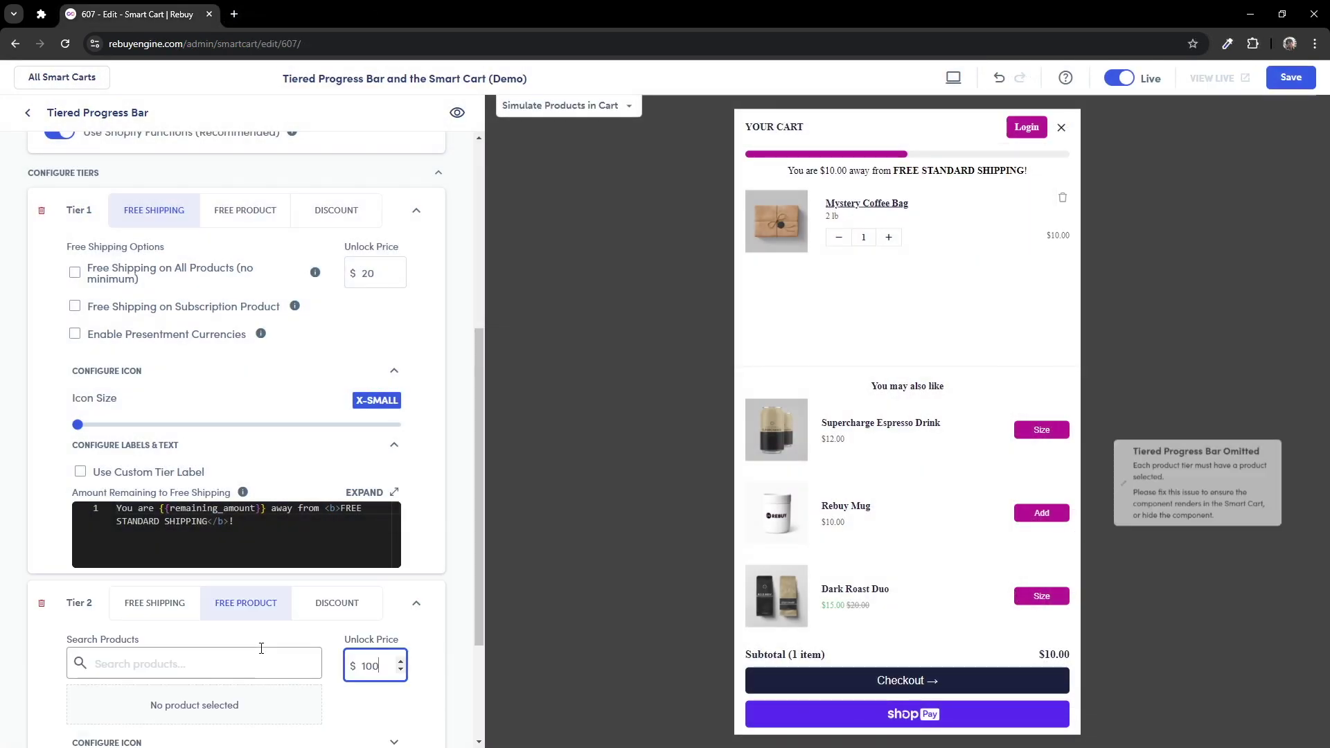
scroll(261, 644, down, 3)
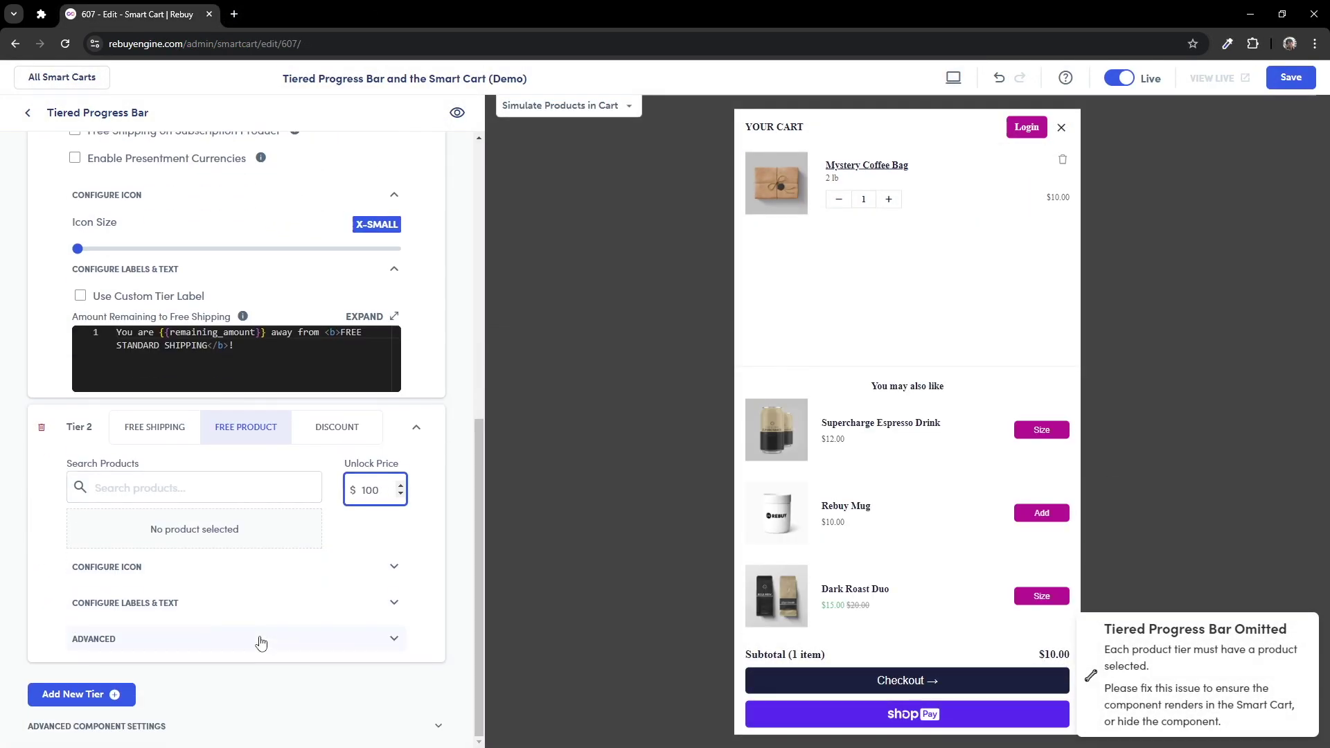
click(212, 494)
text(R)
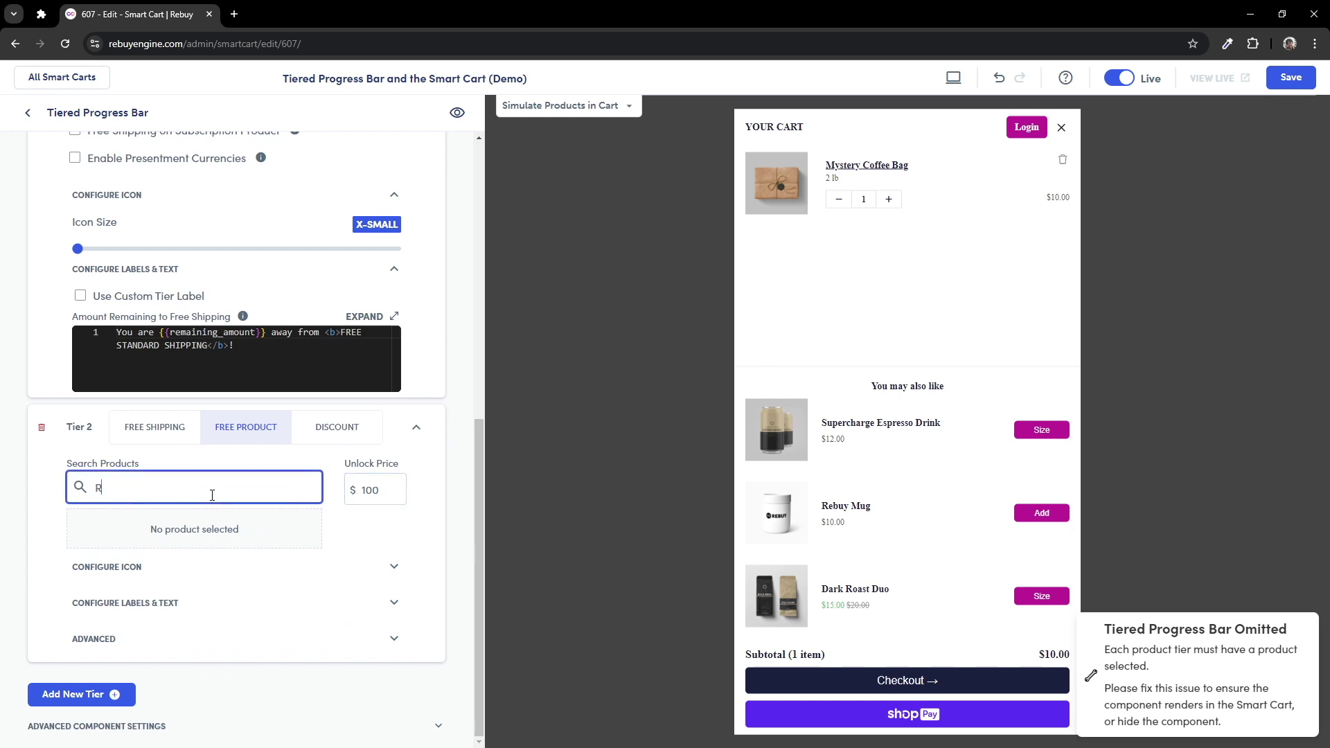
text(ebuy Mug)
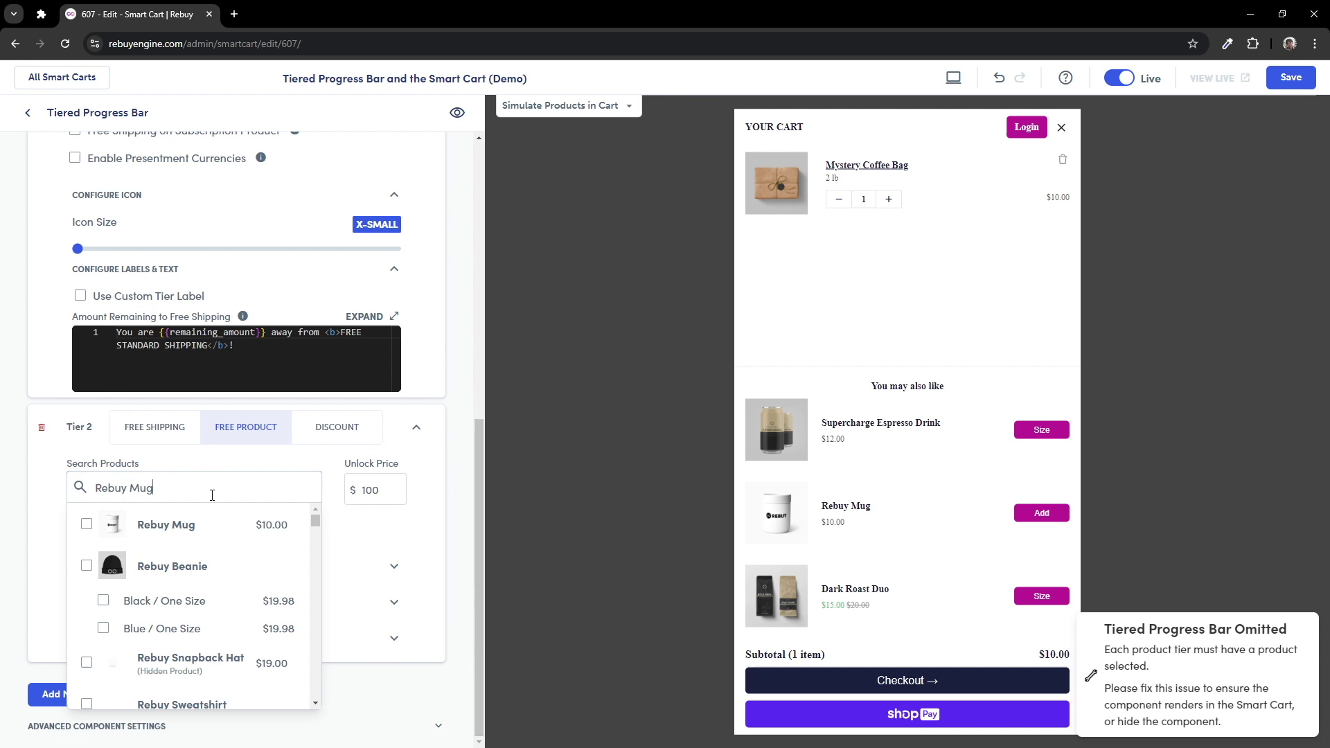
click(203, 530)
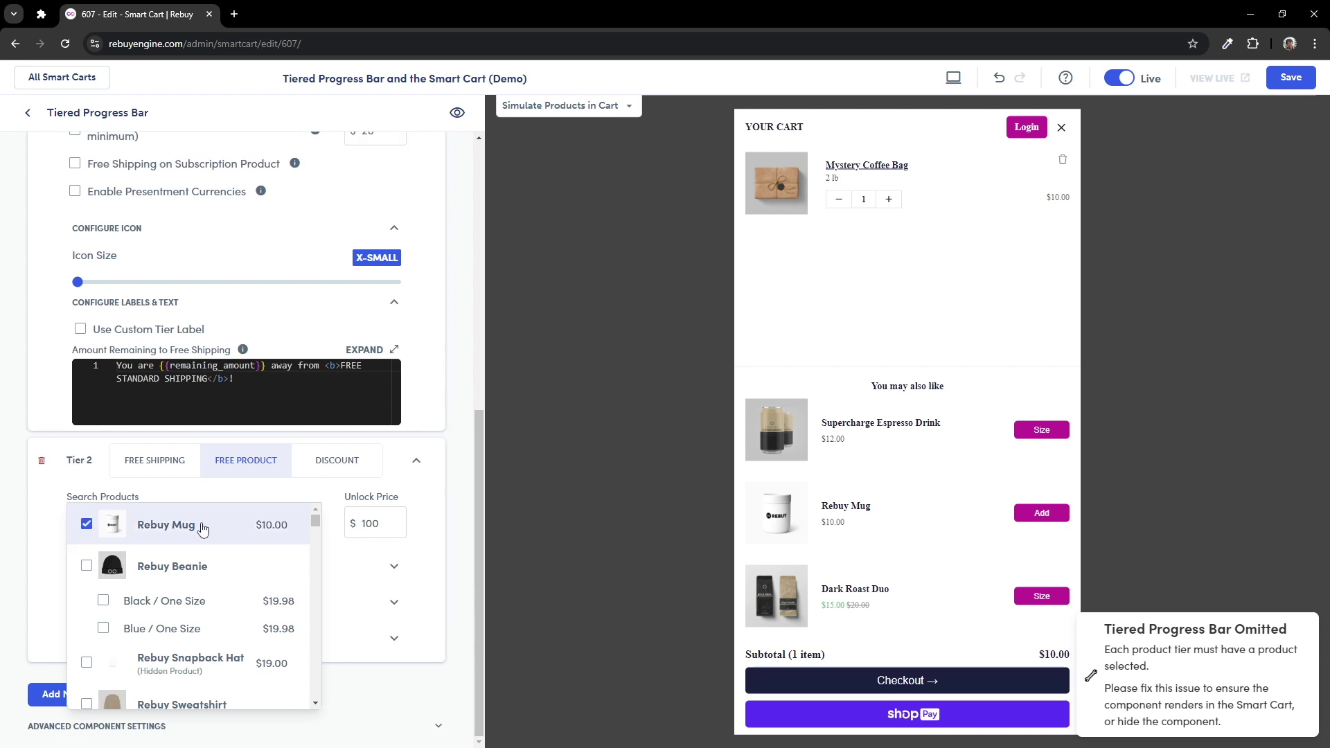
Set Tier 2's unlock price to $30
click(363, 524)
key(Delete)
key(Delete)
text(30)
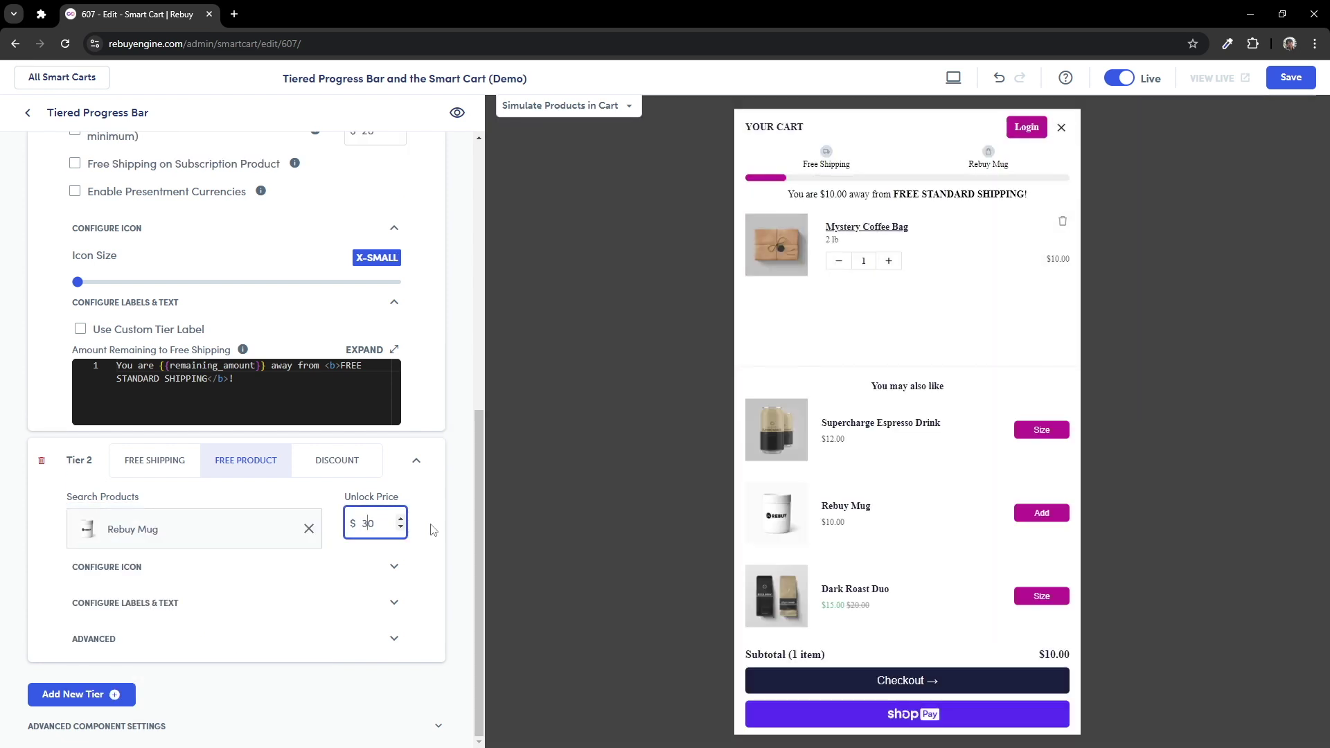
click(457, 524)
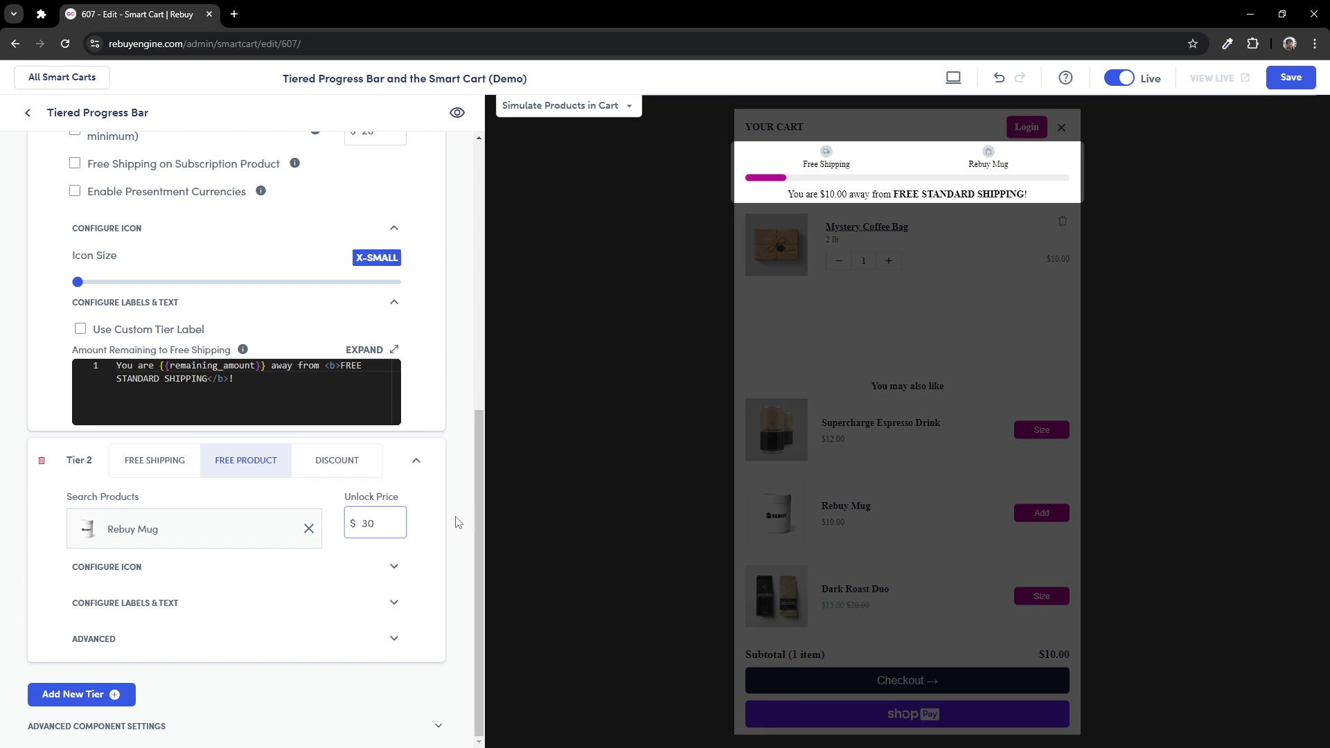
scroll(457, 522, up, 3)
scroll(457, 522, up, 2)
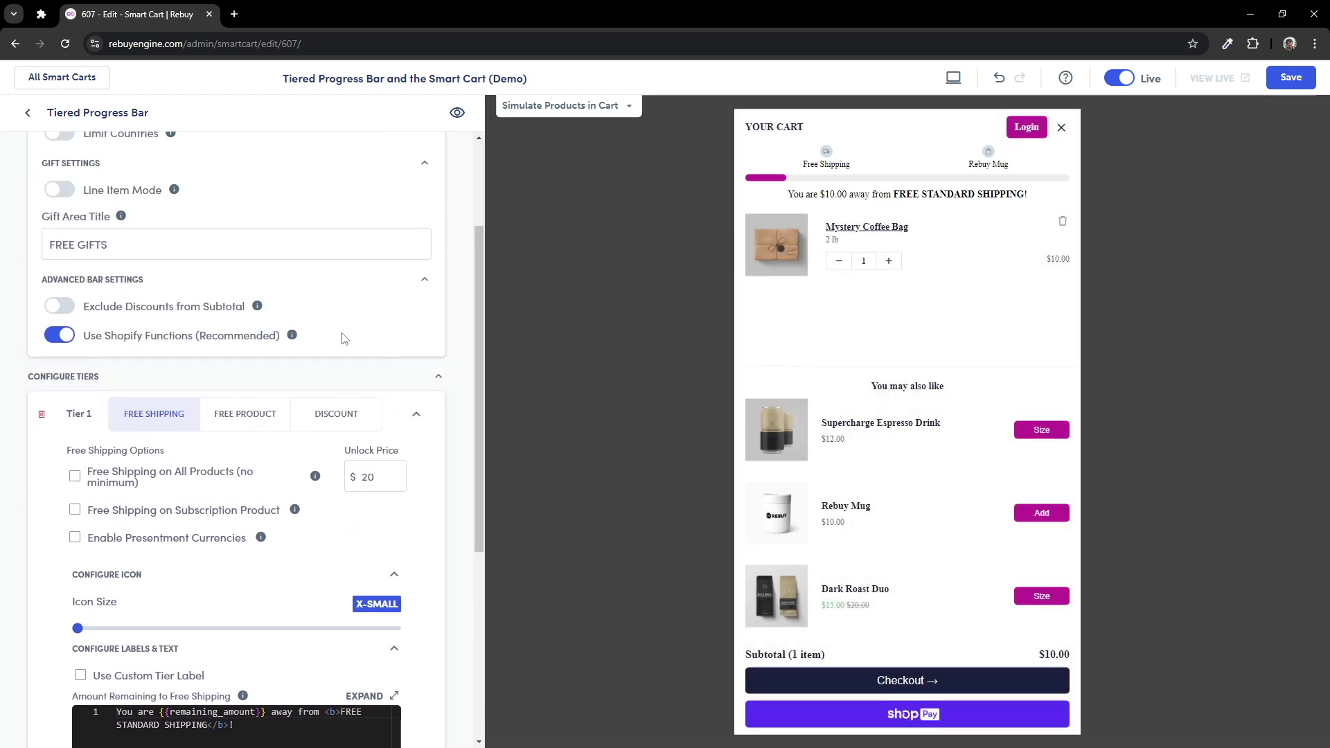
mouse_move(292, 337)
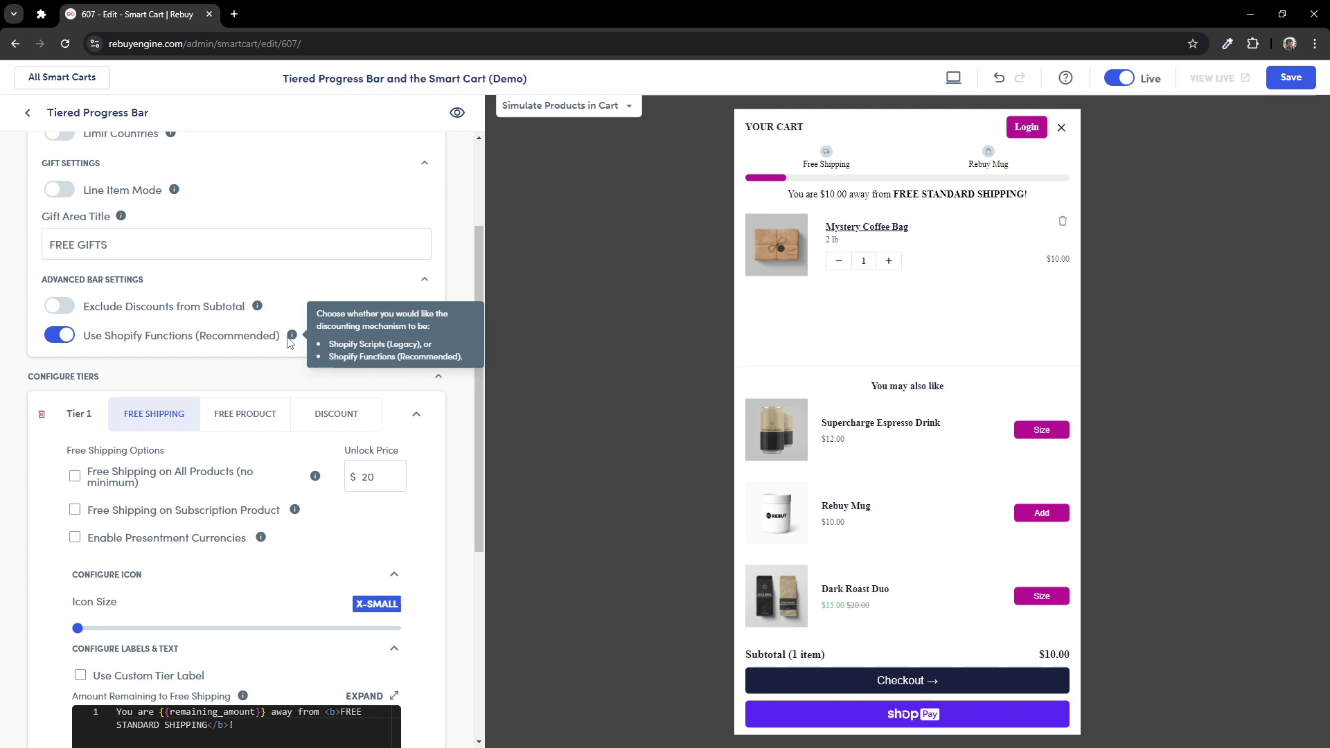
scroll(123, 444, down, 3)
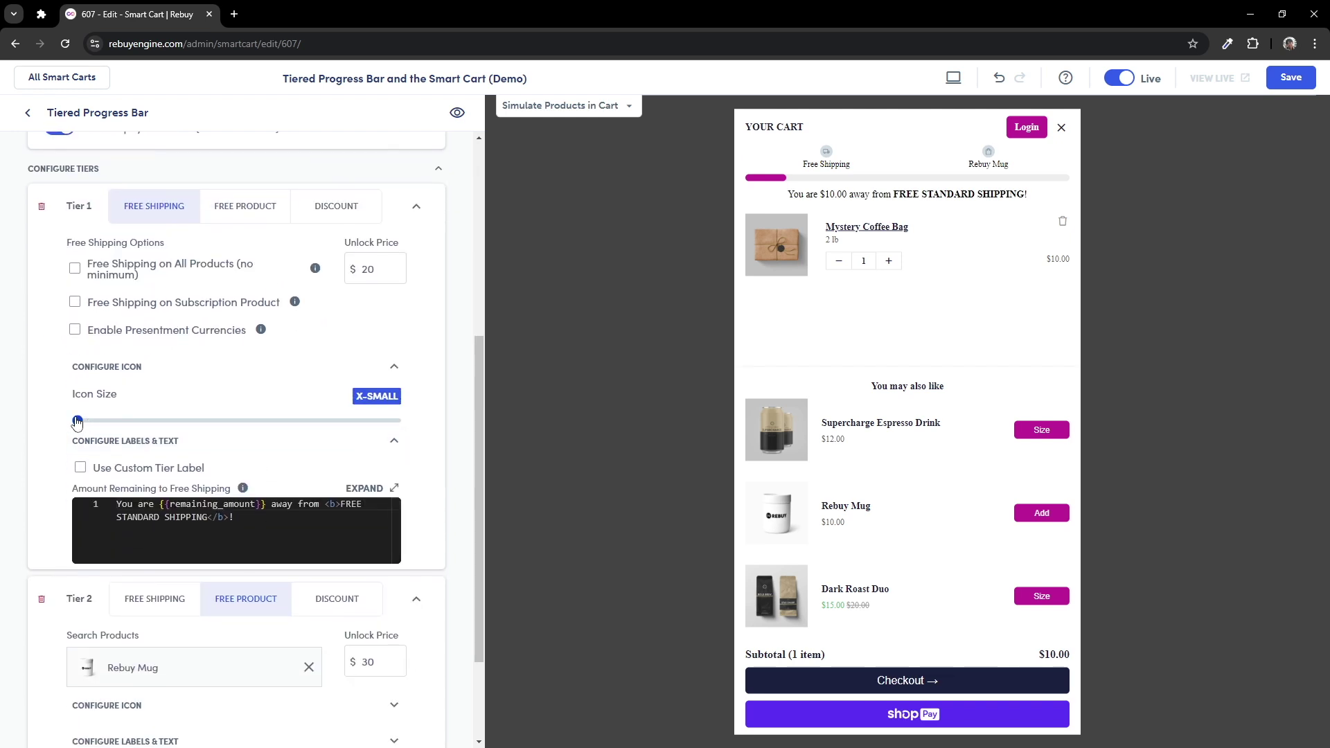
drag(77, 421, 395, 420)
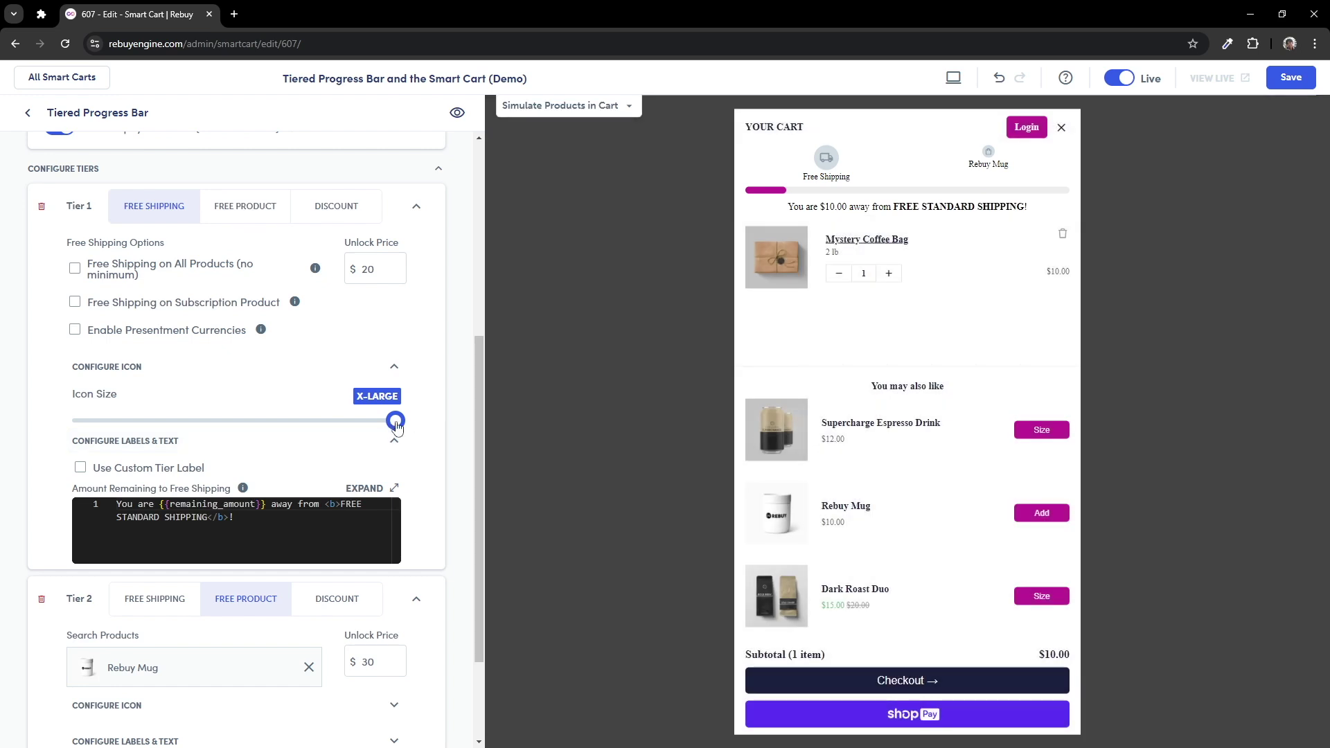
drag(396, 426, 89, 426)
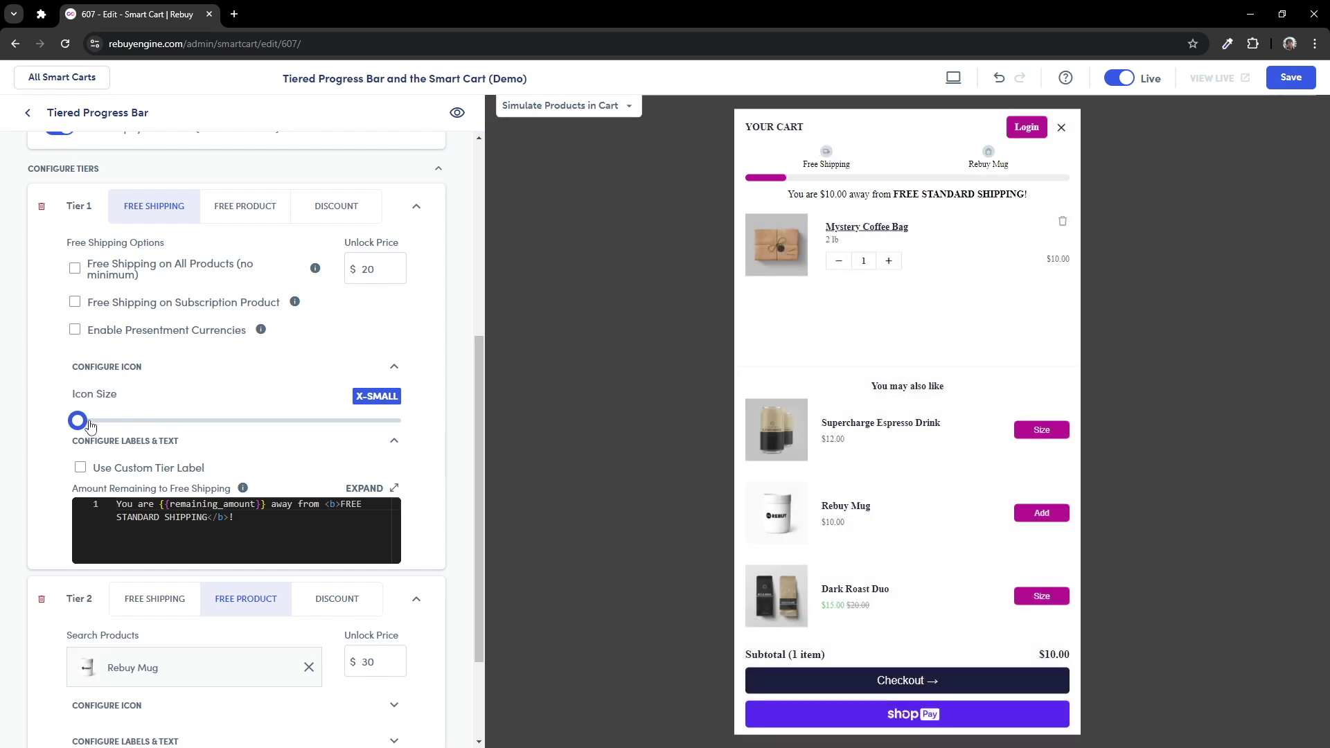
Give Tier 1 the custom label 'Free Standard Shipping' and expand Tier 2's icon settings
click(99, 468)
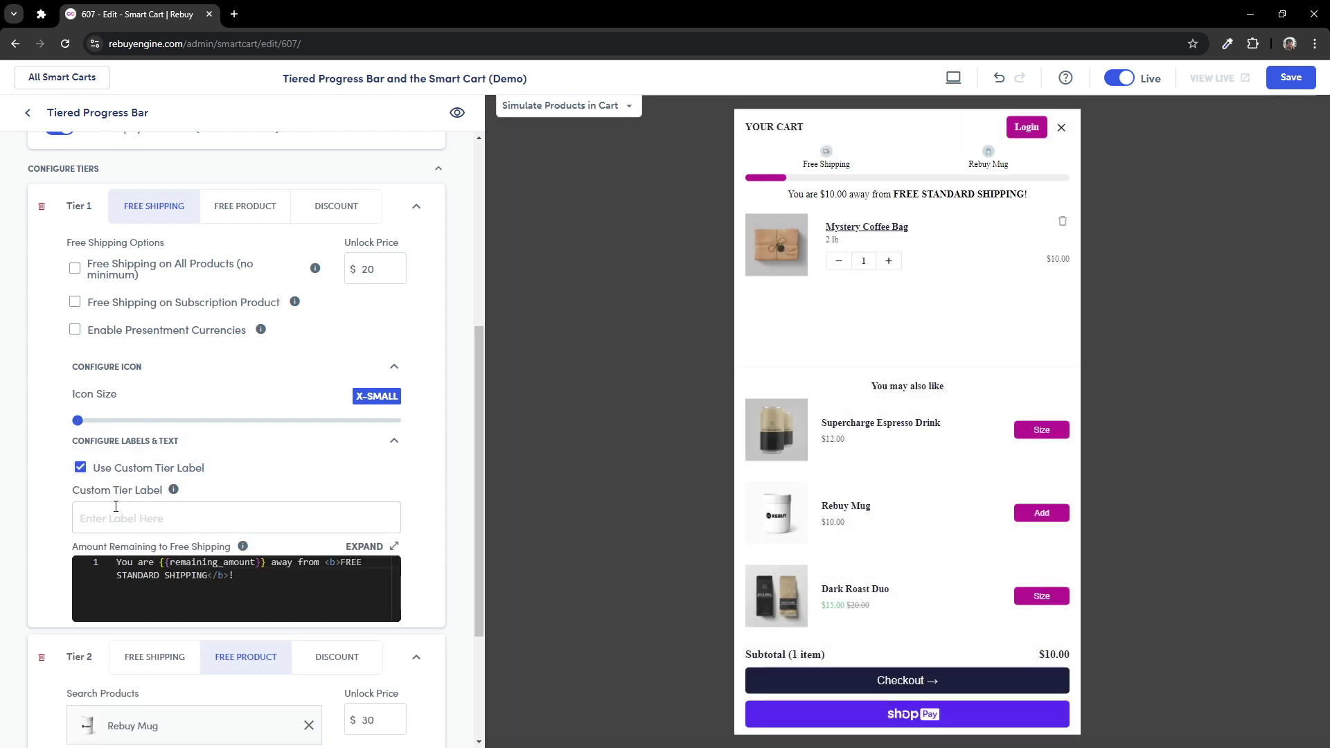
click(118, 512)
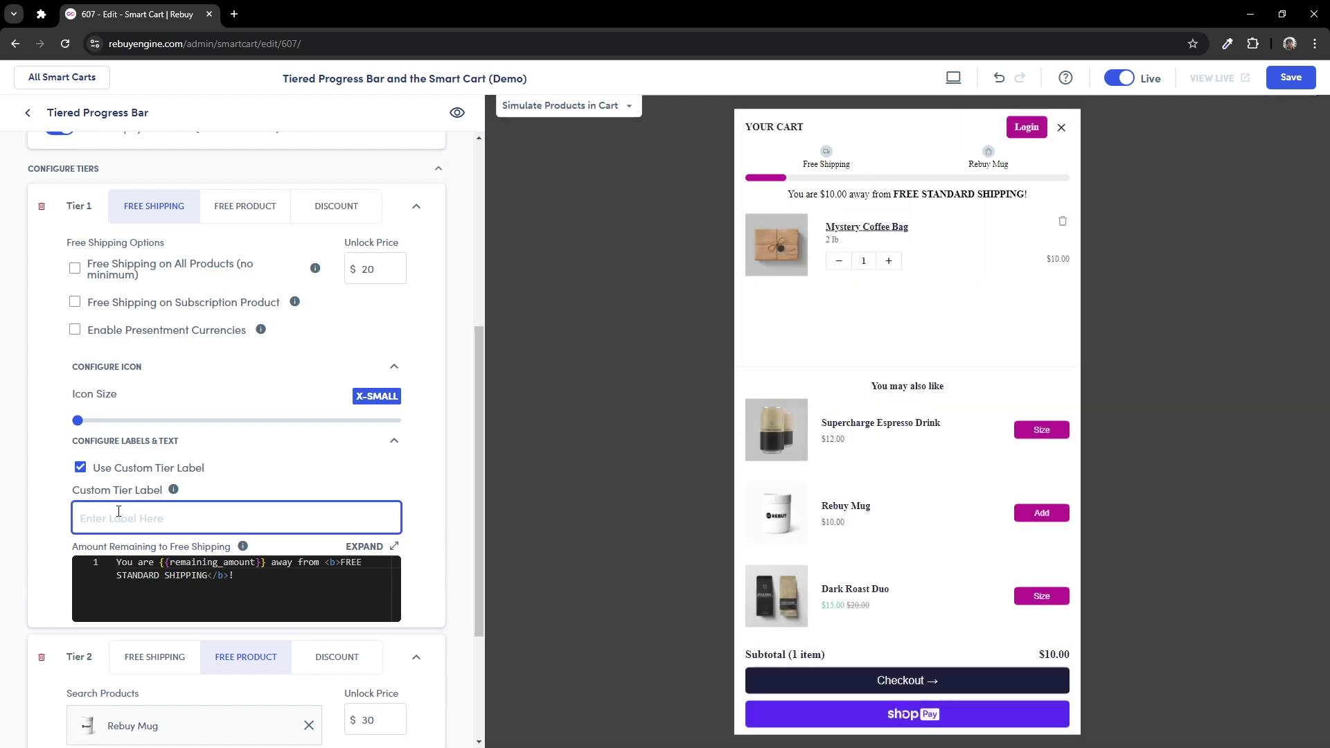
text(Free Standard Shipping)
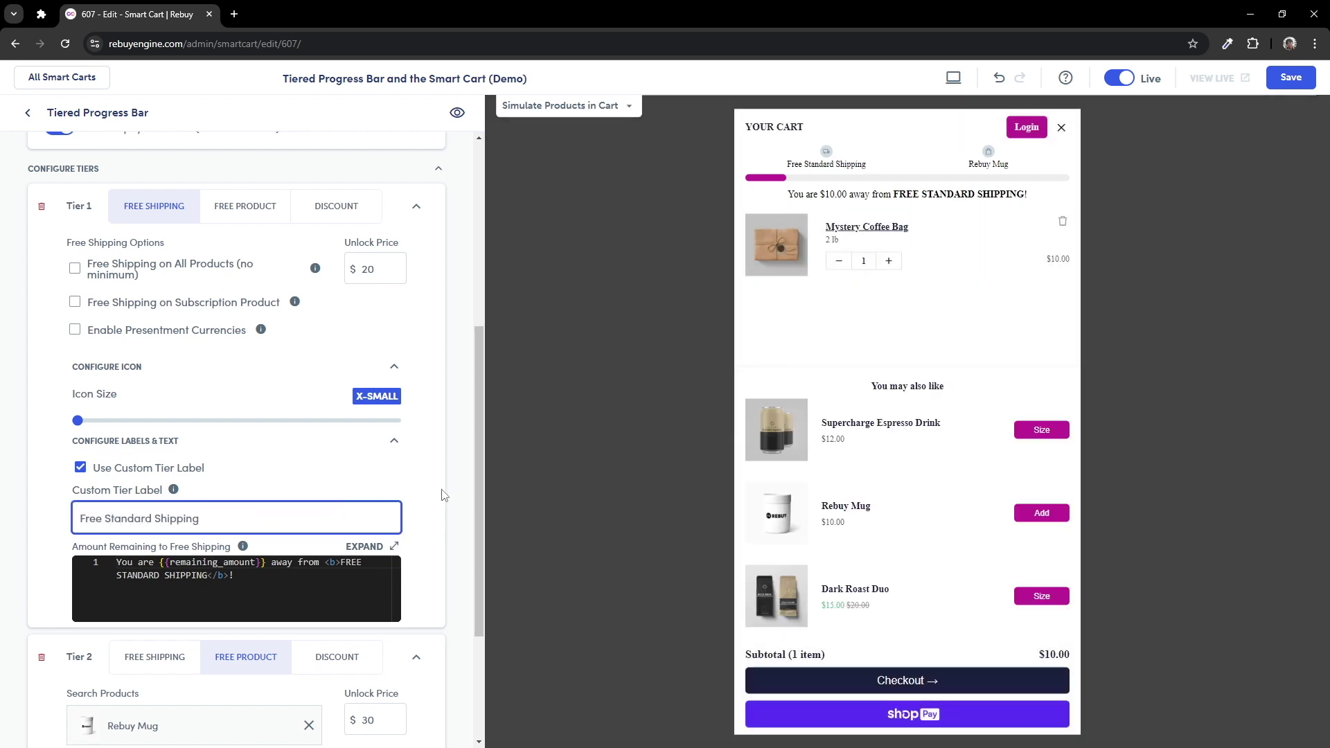
scroll(443, 493, down, 3)
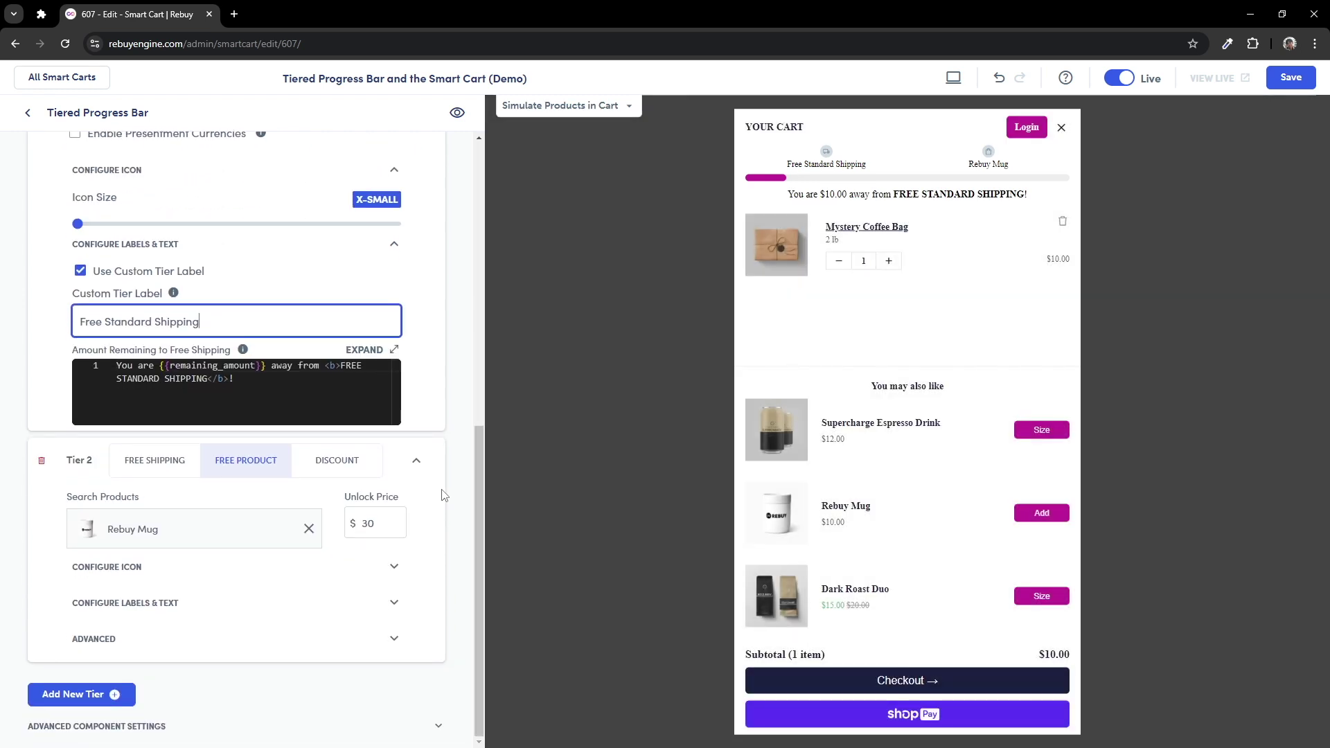
click(392, 566)
scroll(443, 541, down, 1)
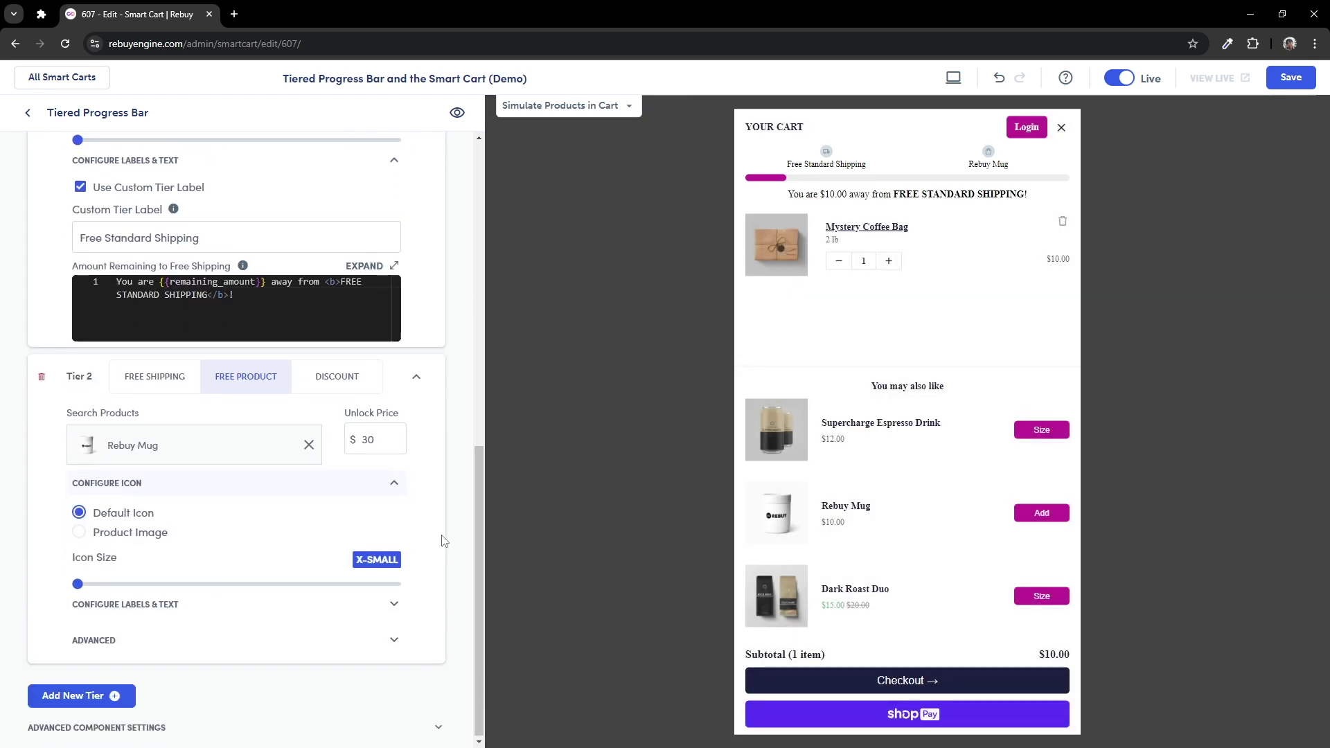
Use the product image as Tier 2's icon and give it the custom label 'Free Gift'
click(184, 537)
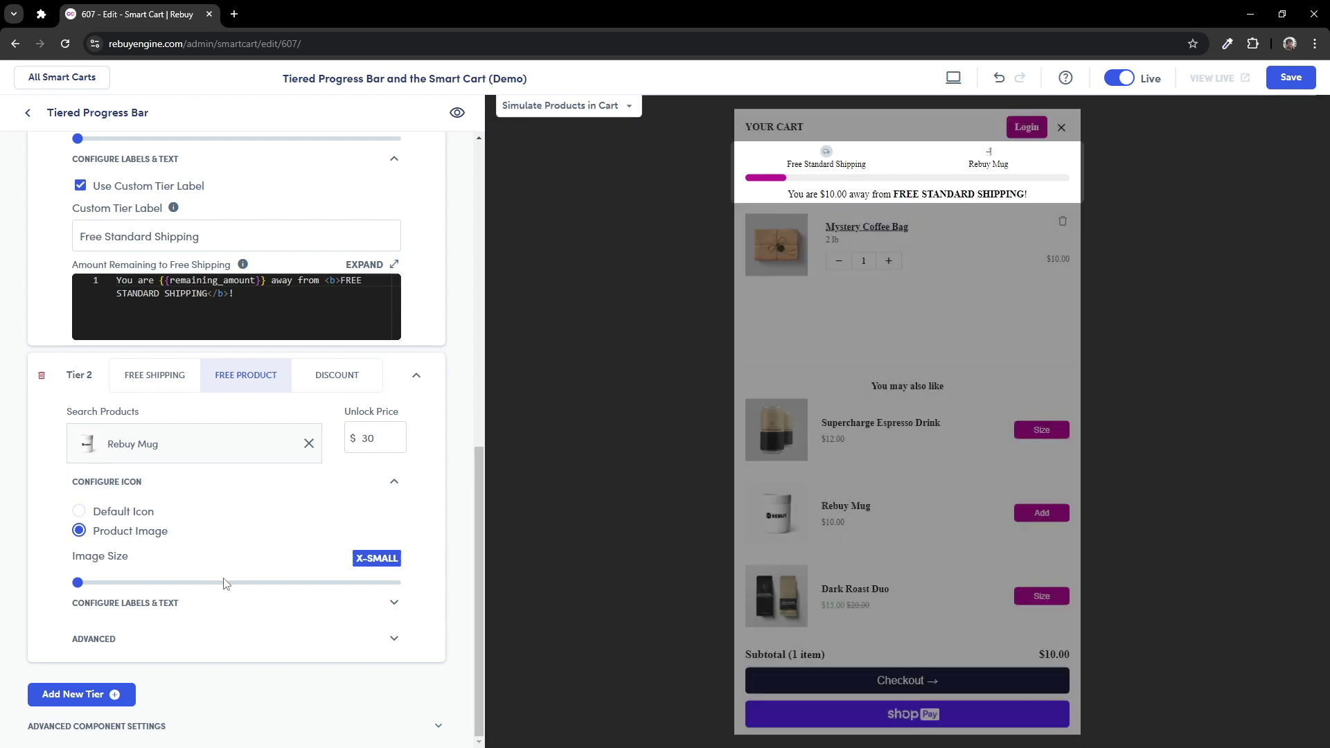
click(291, 603)
scroll(305, 555, down, 4)
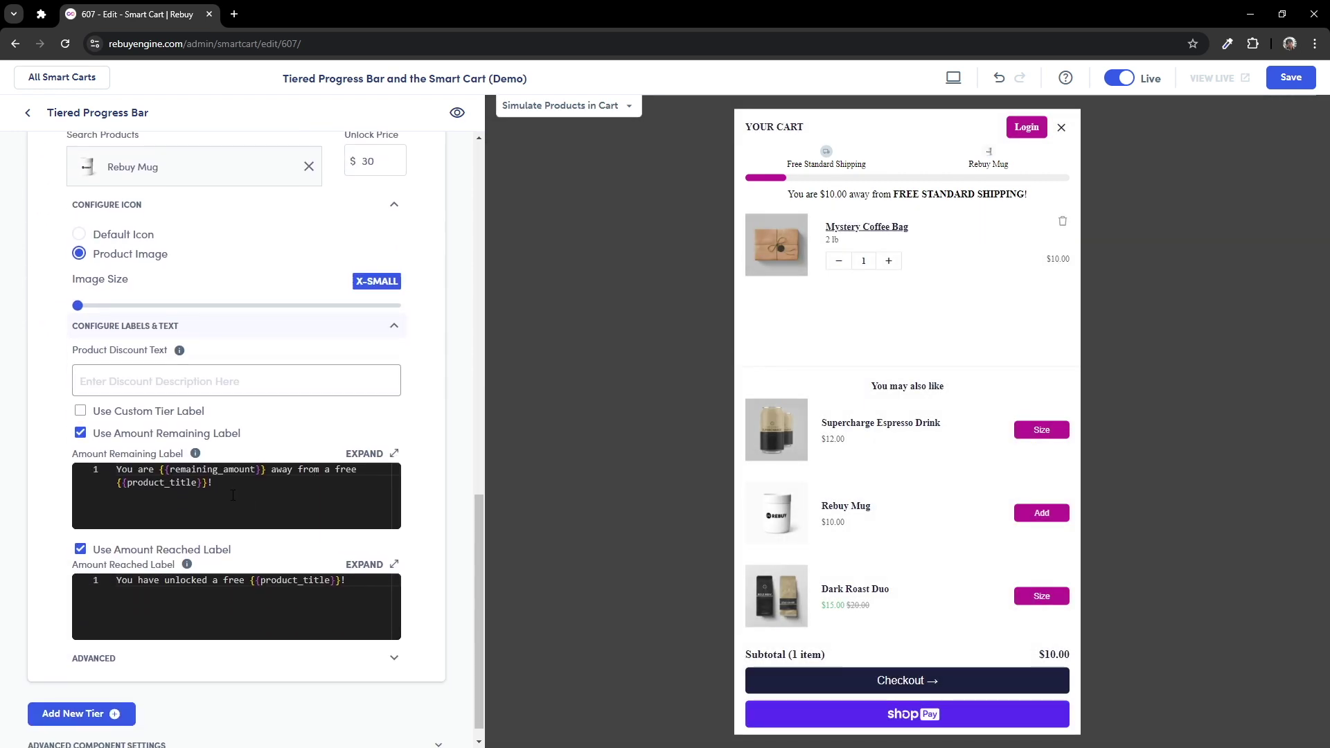
click(80, 411)
click(178, 460)
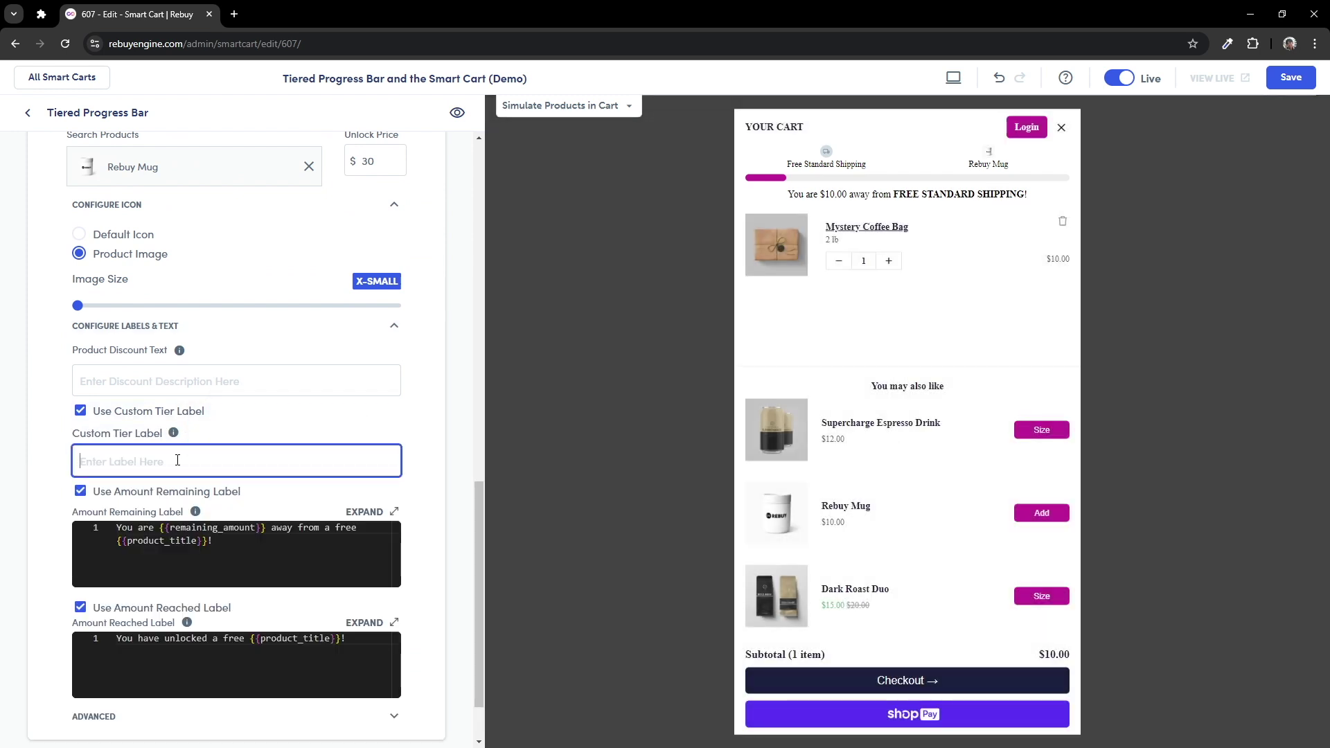
text(Free Gift)
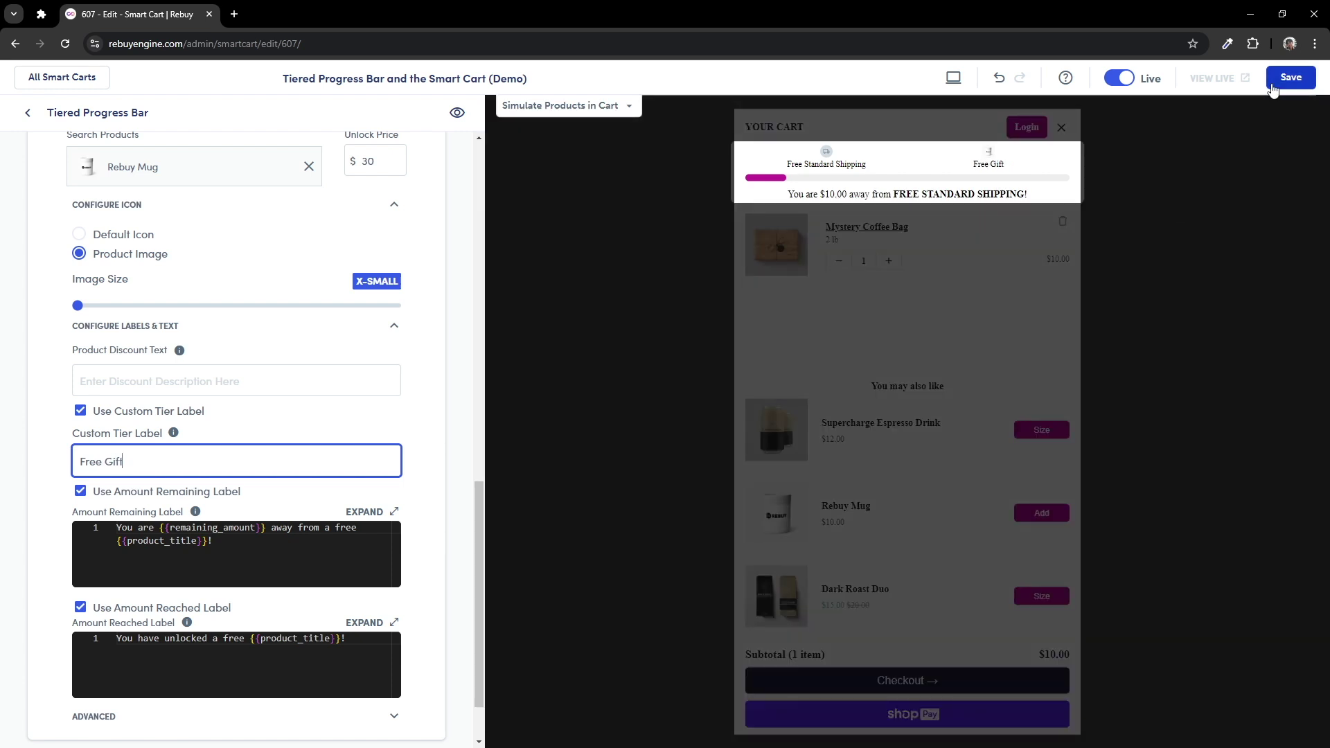
Save the Smart Cart, then raise the live cart's Mystery Coffee Bag quantity to reach $30
click(1272, 84)
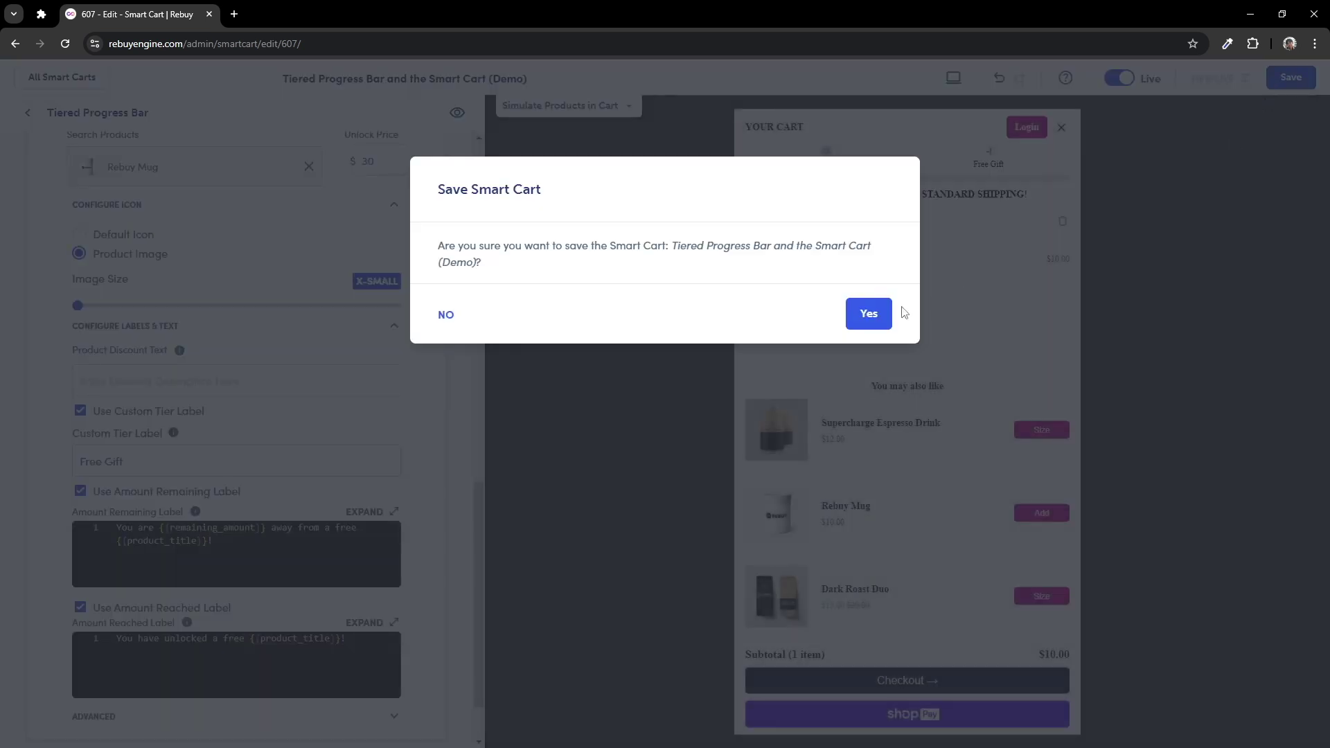
click(875, 316)
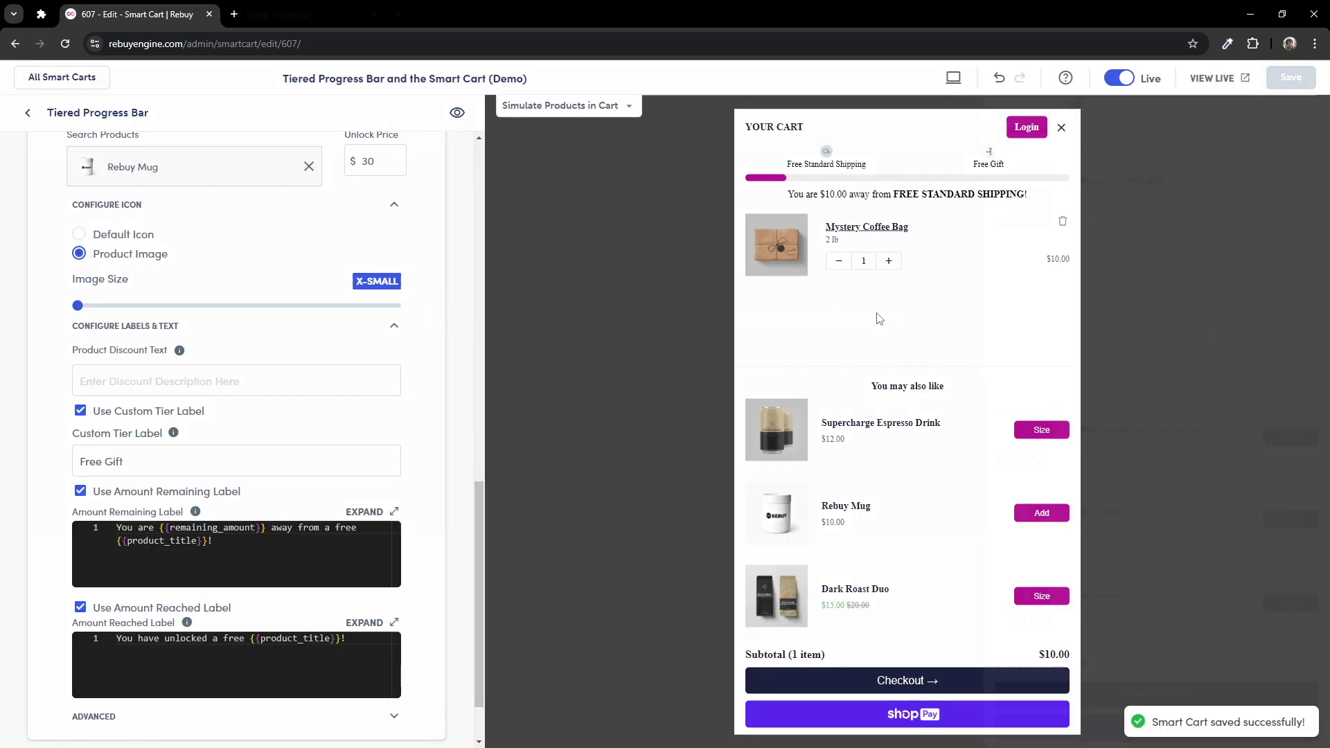
click(1212, 77)
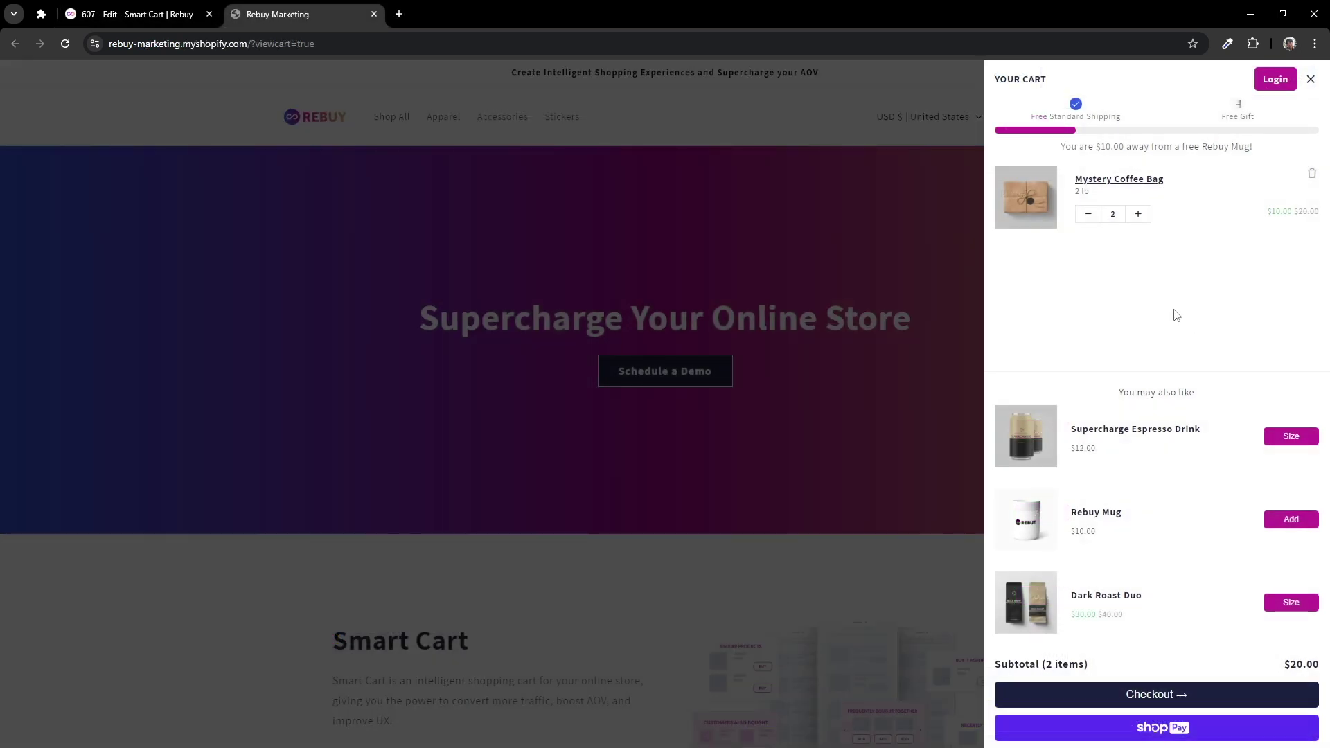
click(1138, 216)
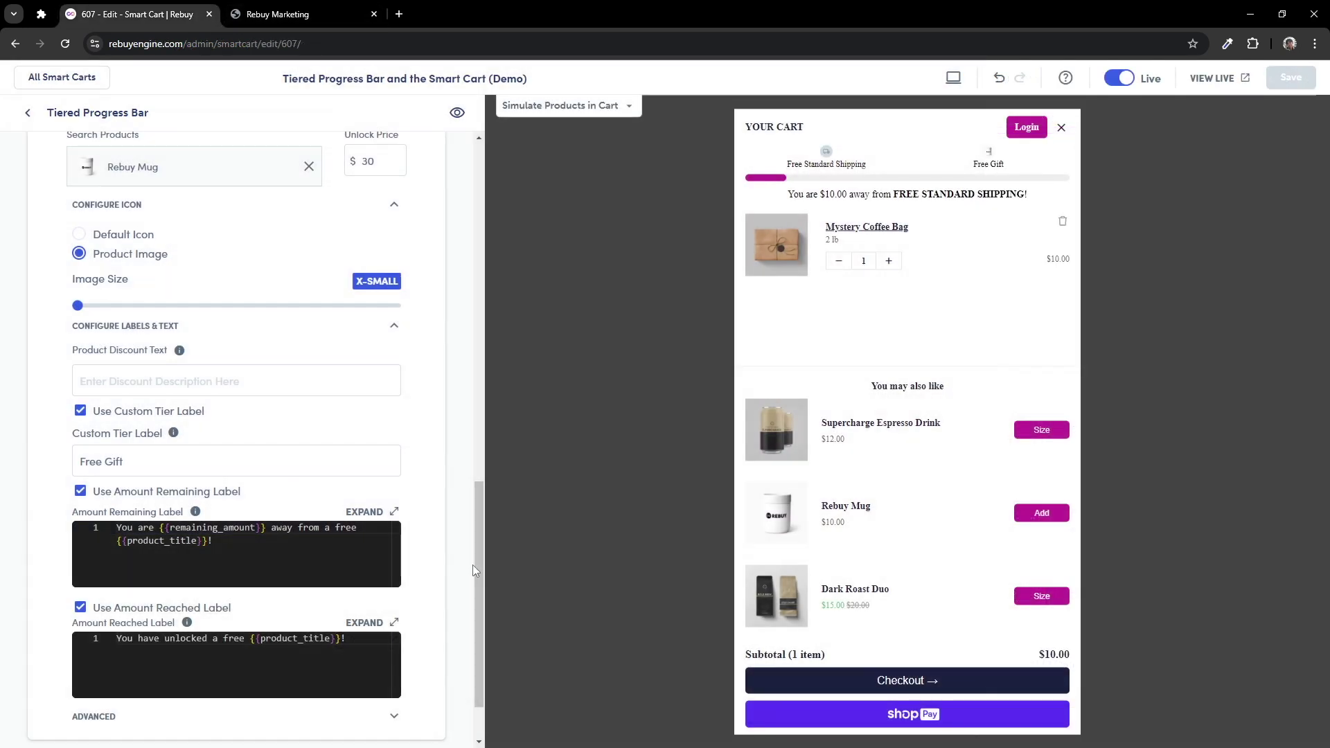
drag(476, 566, 505, 219)
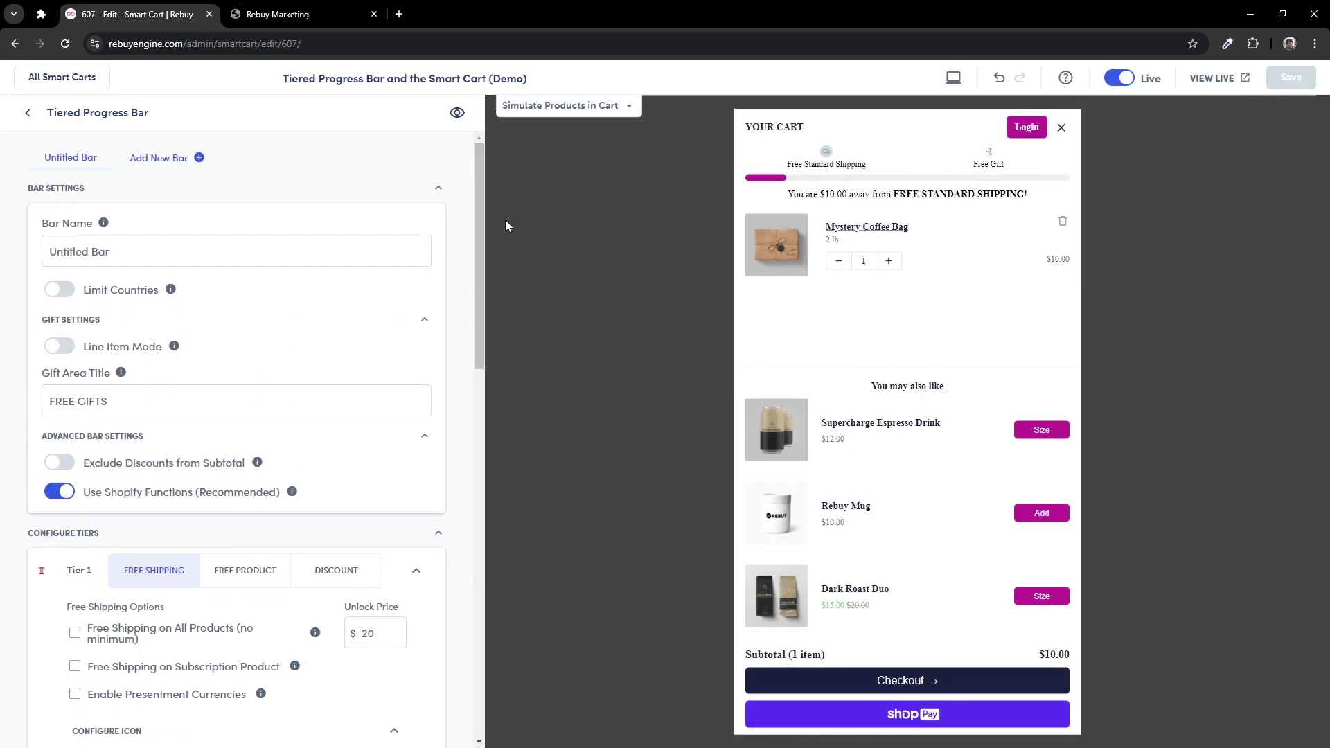
Turn on Line Item Mode for gifts, save, and raise the store cart's coffee bags to 3
mouse_move(179, 351)
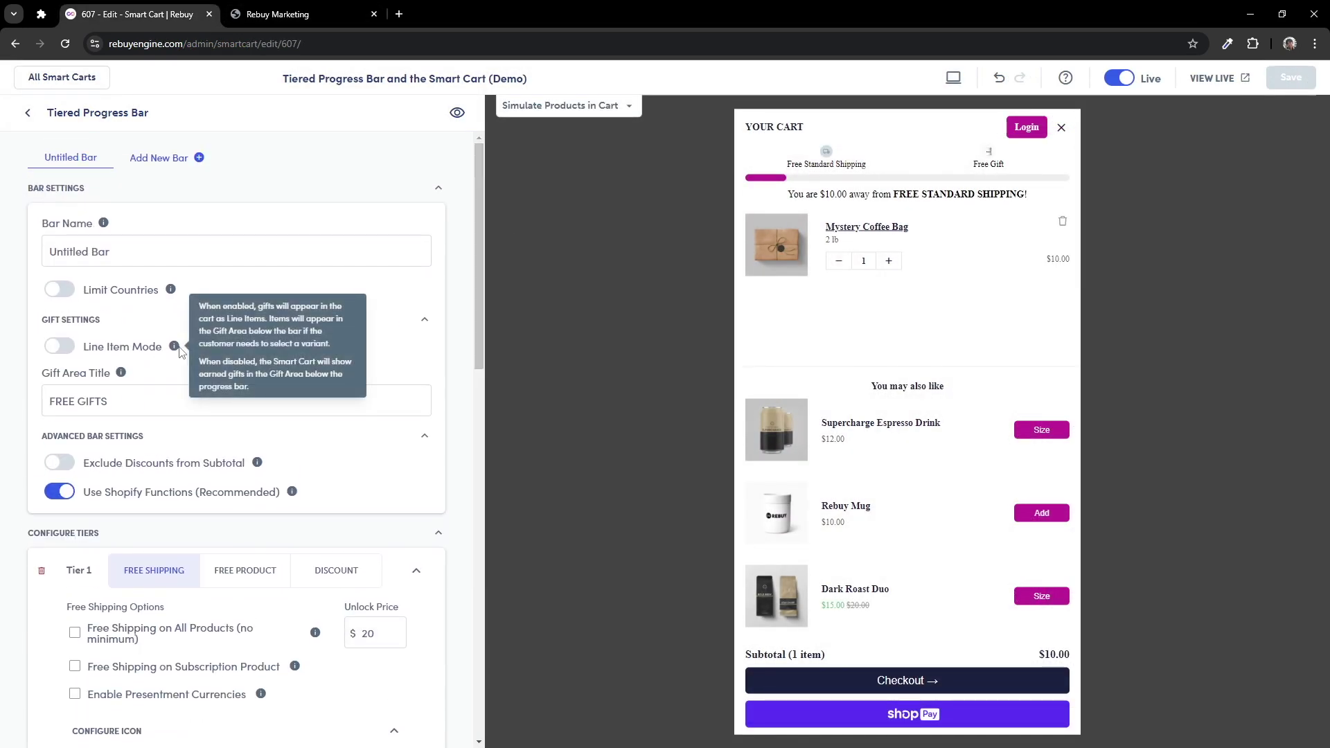
click(60, 346)
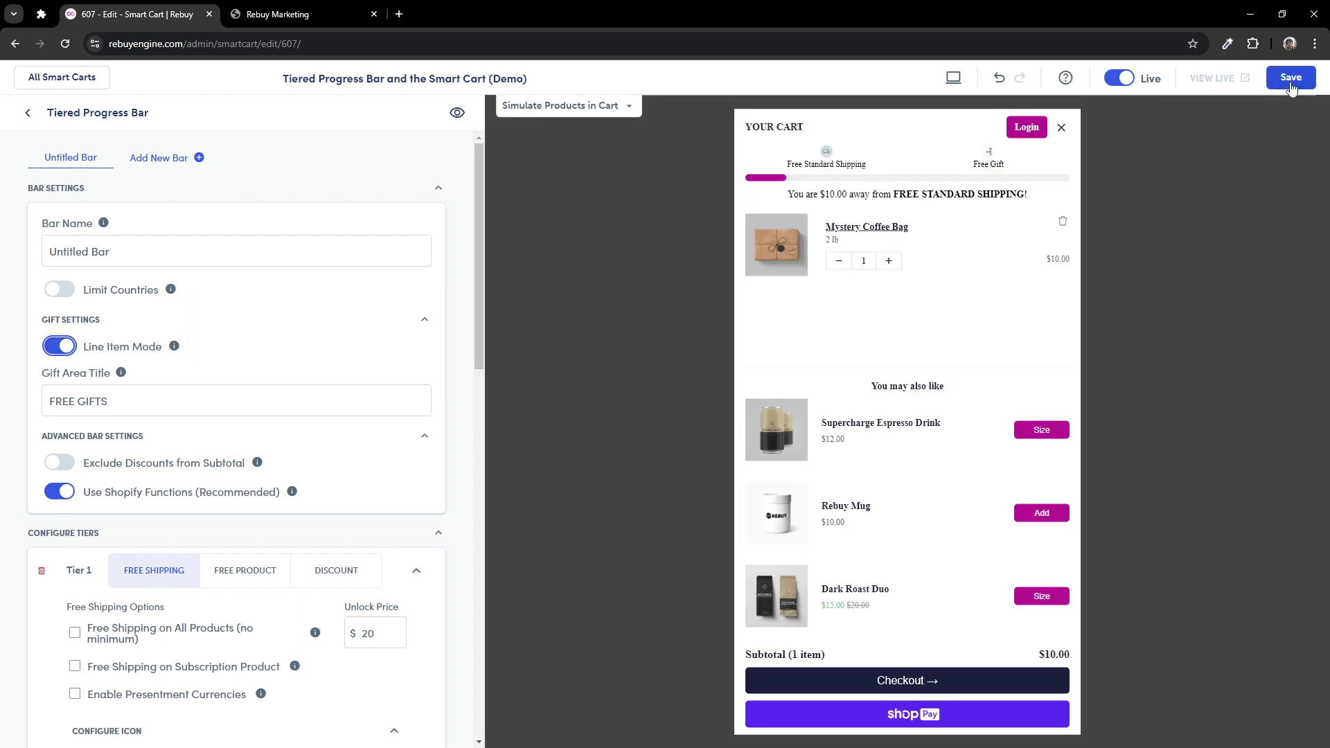
click(1291, 79)
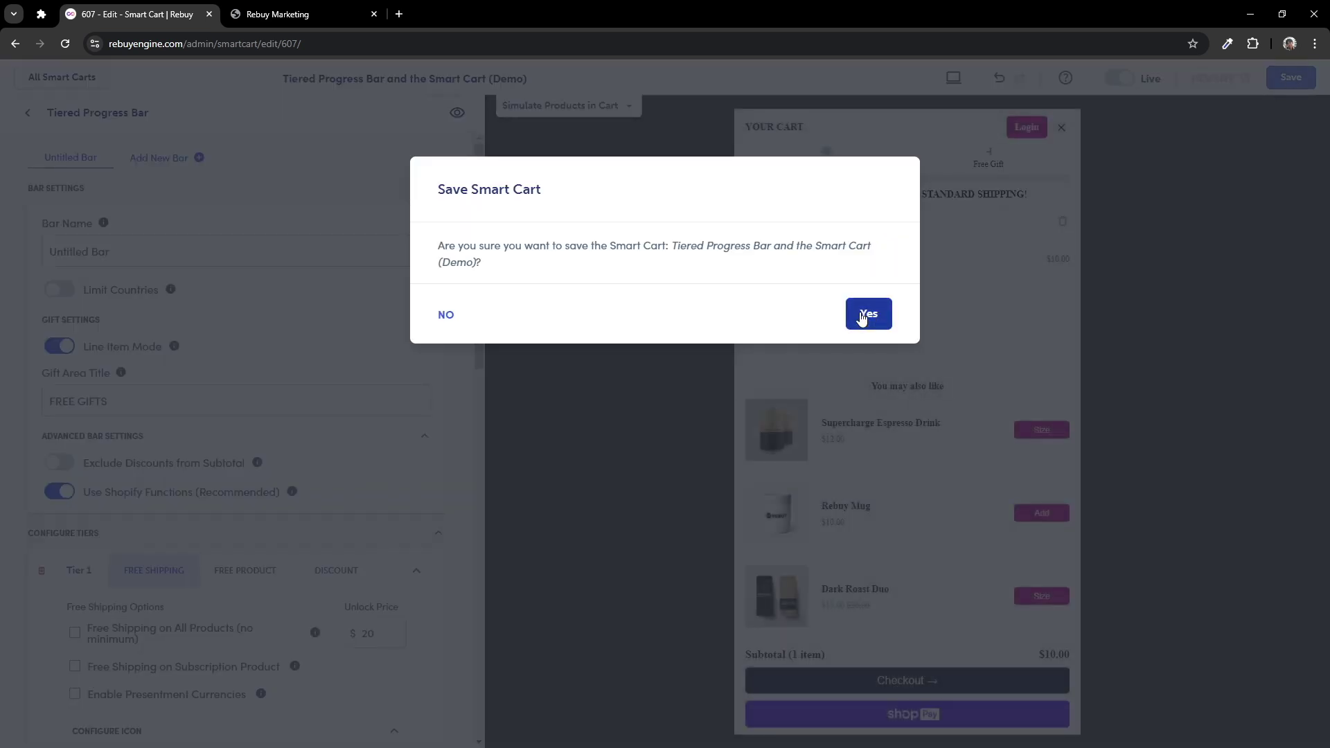
click(862, 317)
key(ctrl+Tab)
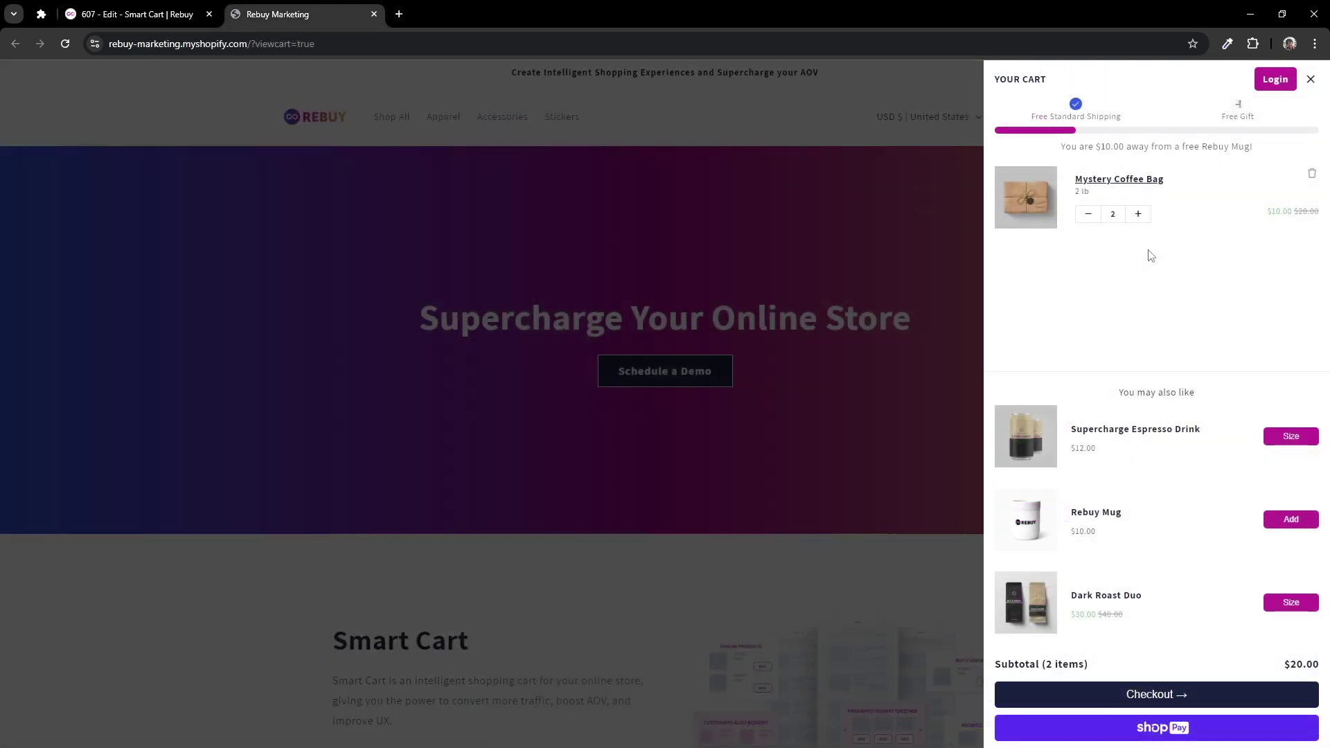
click(1139, 213)
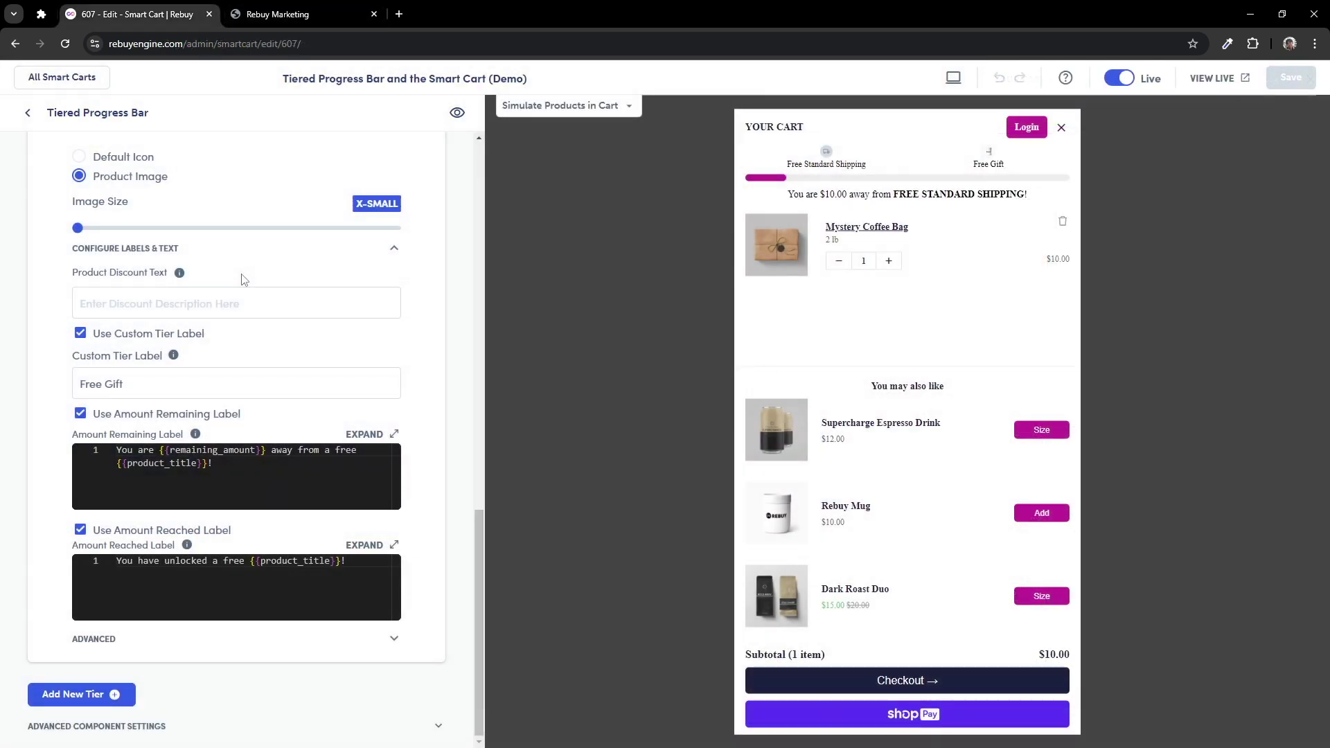
Set the free gift's Product Discount Text to 'FREE MUG', save, and test it in the store cart
mouse_move(181, 275)
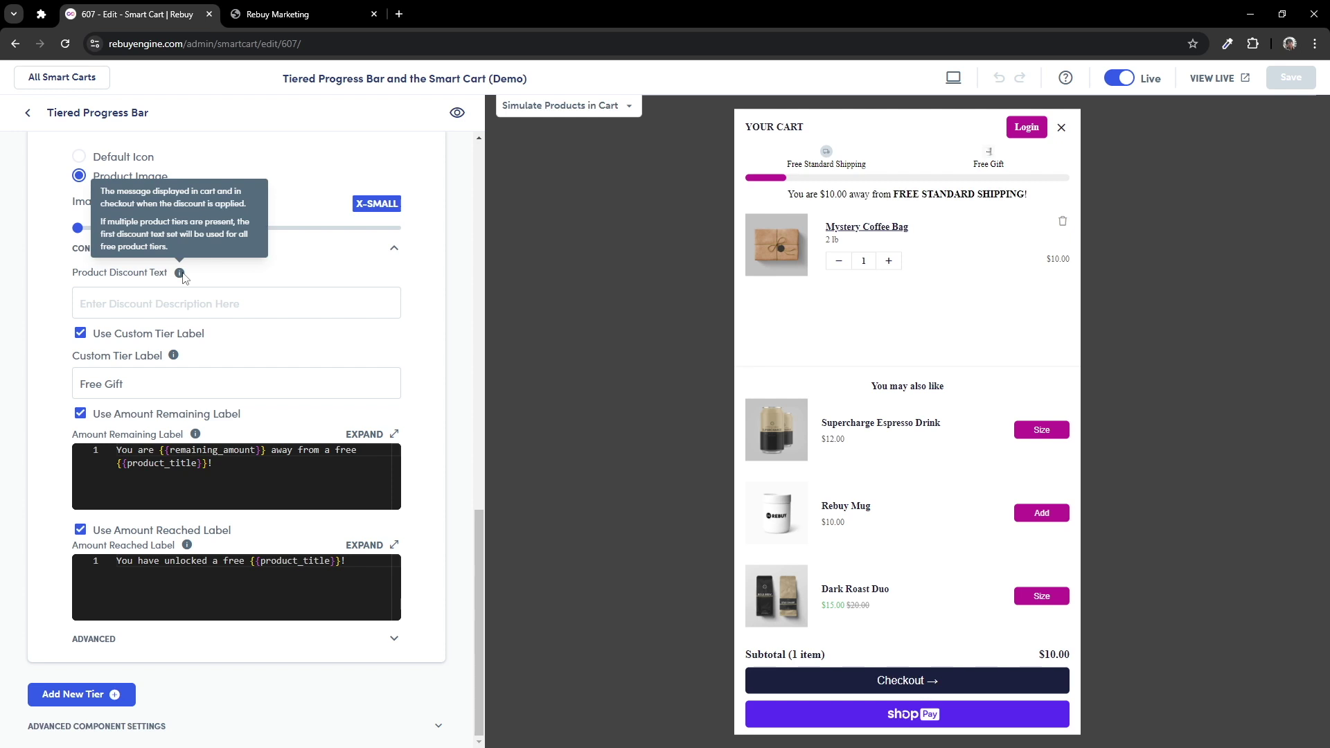
click(191, 303)
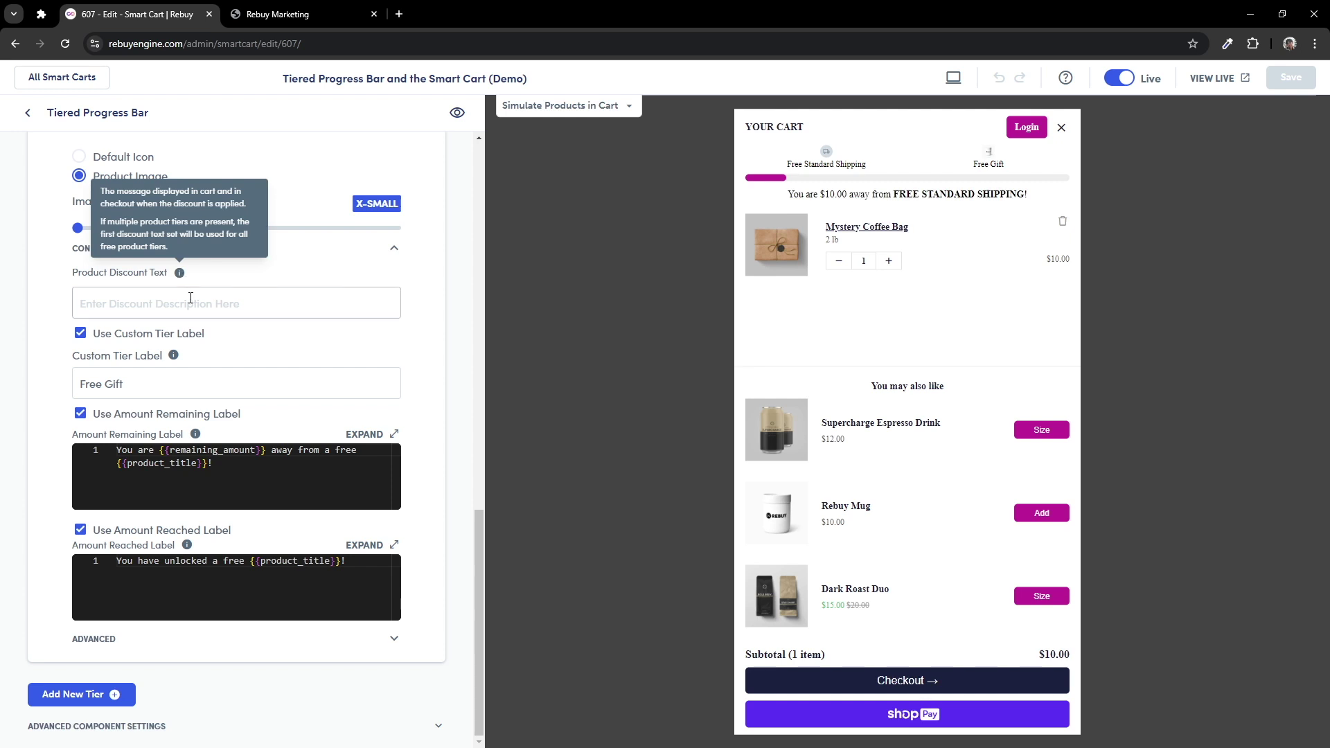
text(FREE MUG)
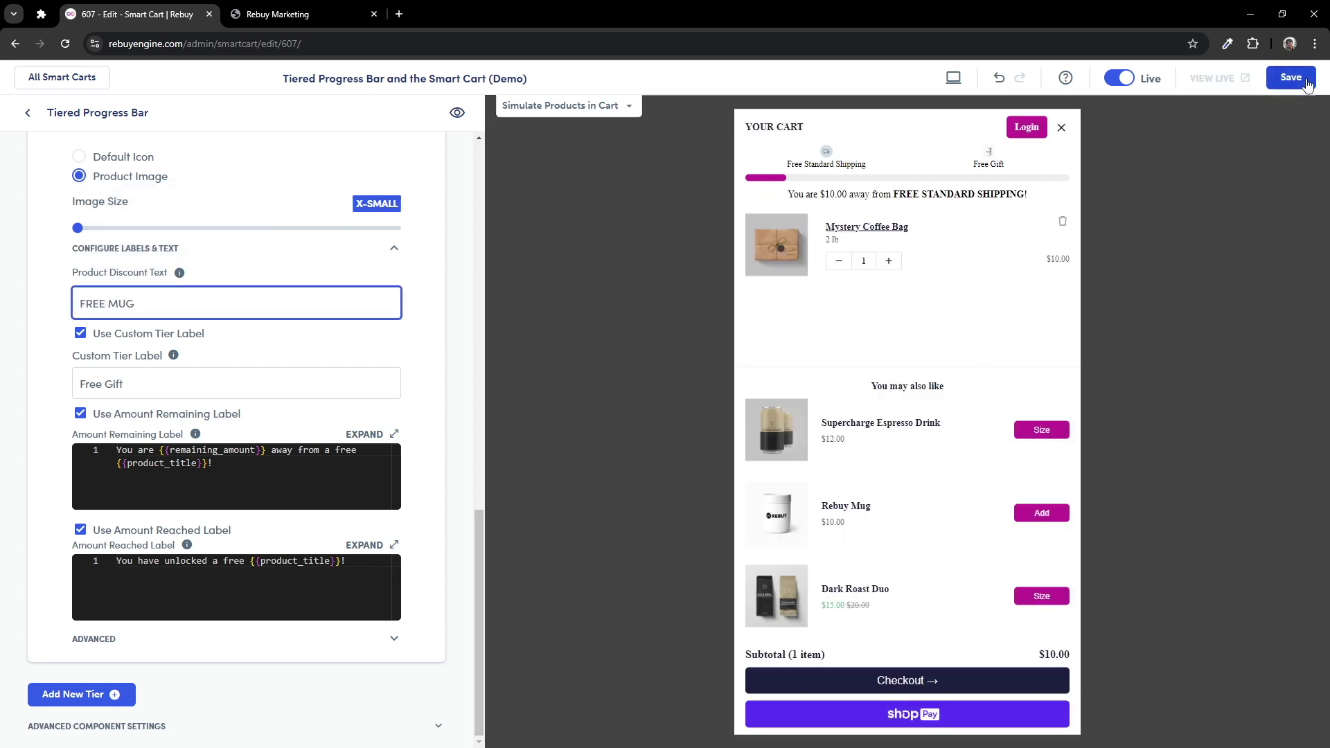
click(1308, 83)
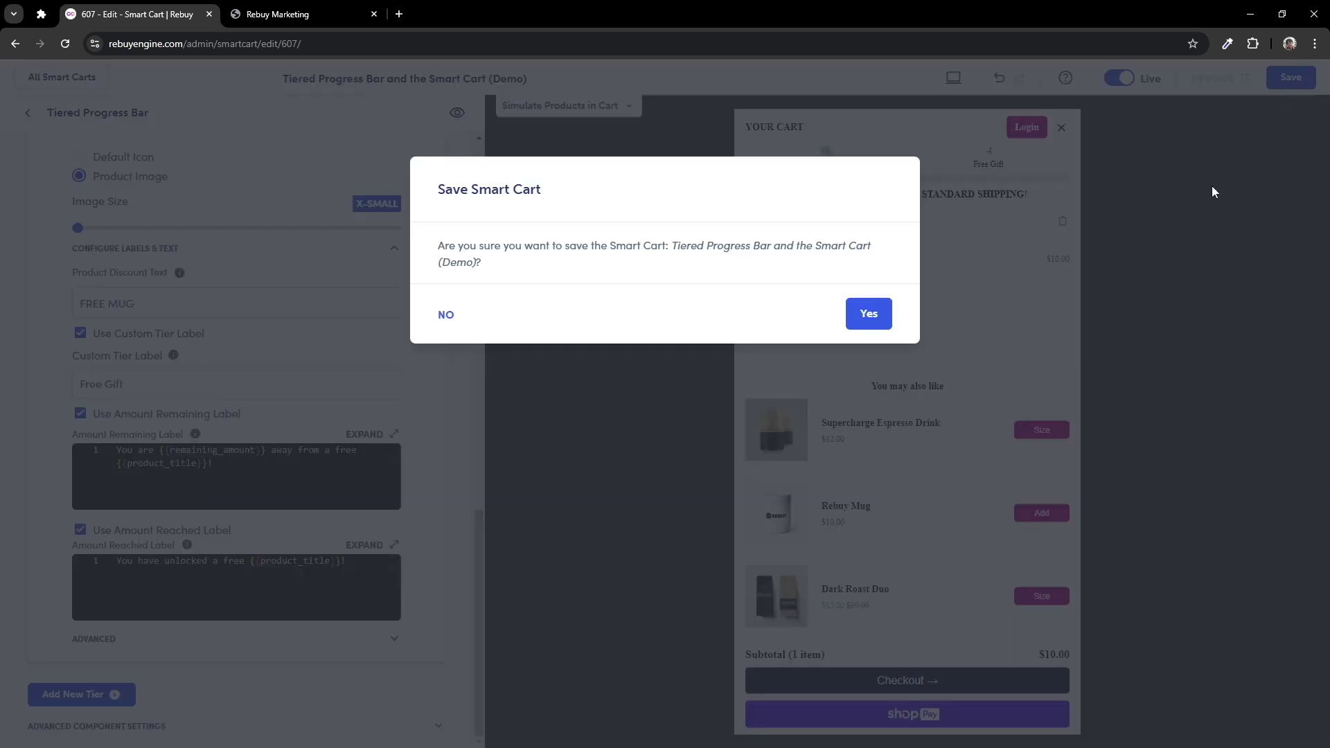
click(853, 315)
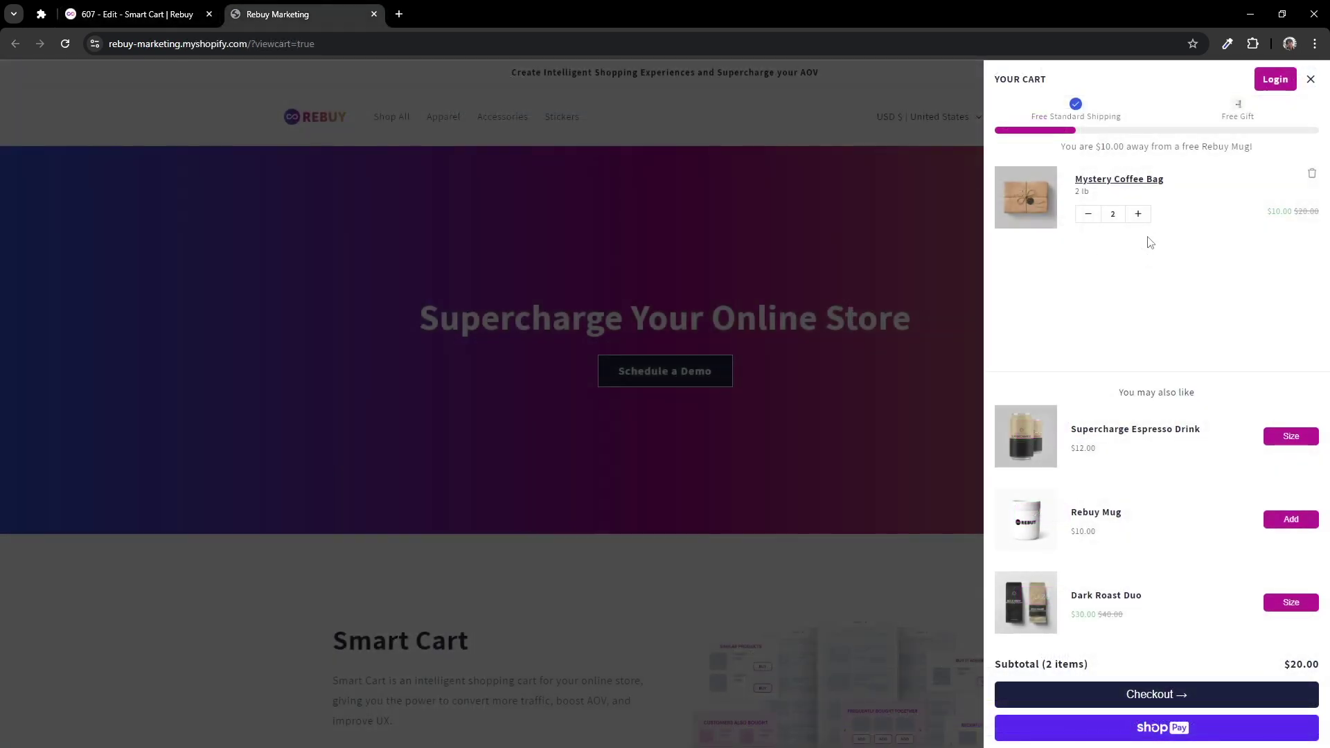
click(1138, 215)
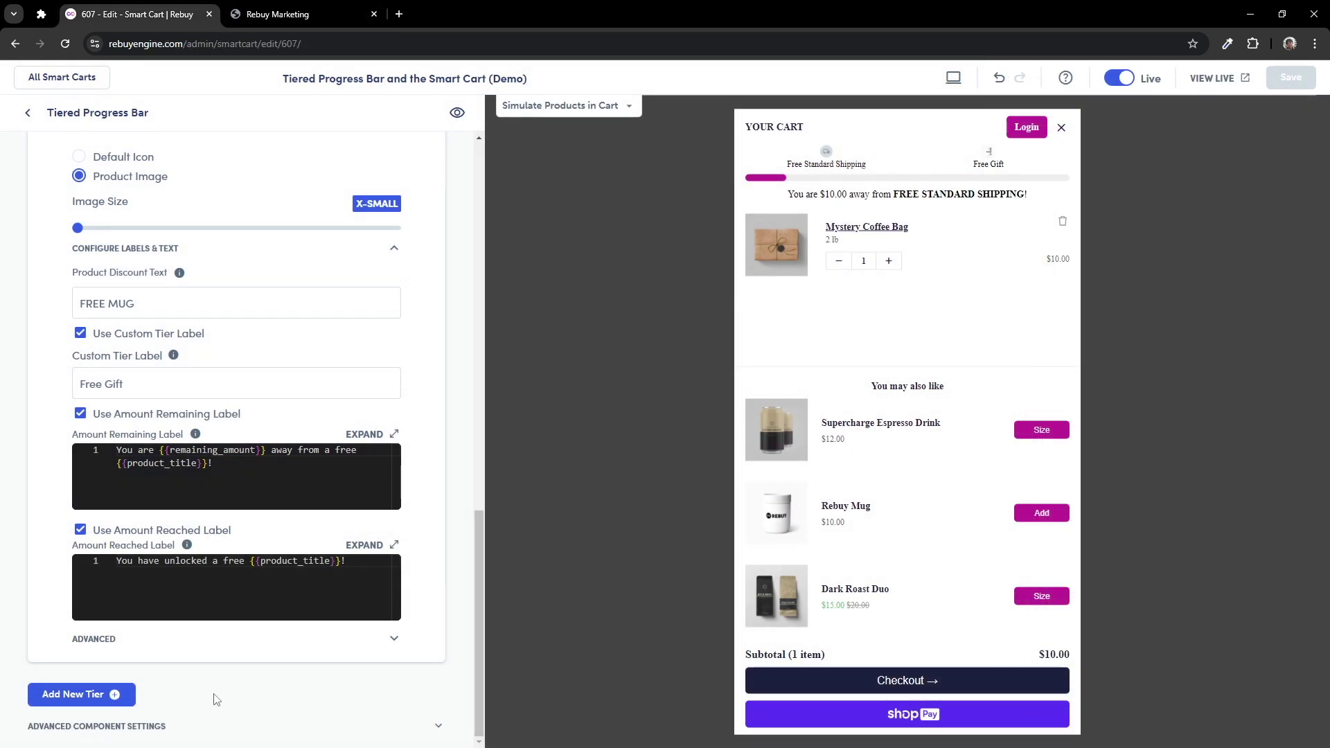
Add a third tier as an order discount tier unlocked at $40
click(123, 698)
scroll(425, 615, down, 2)
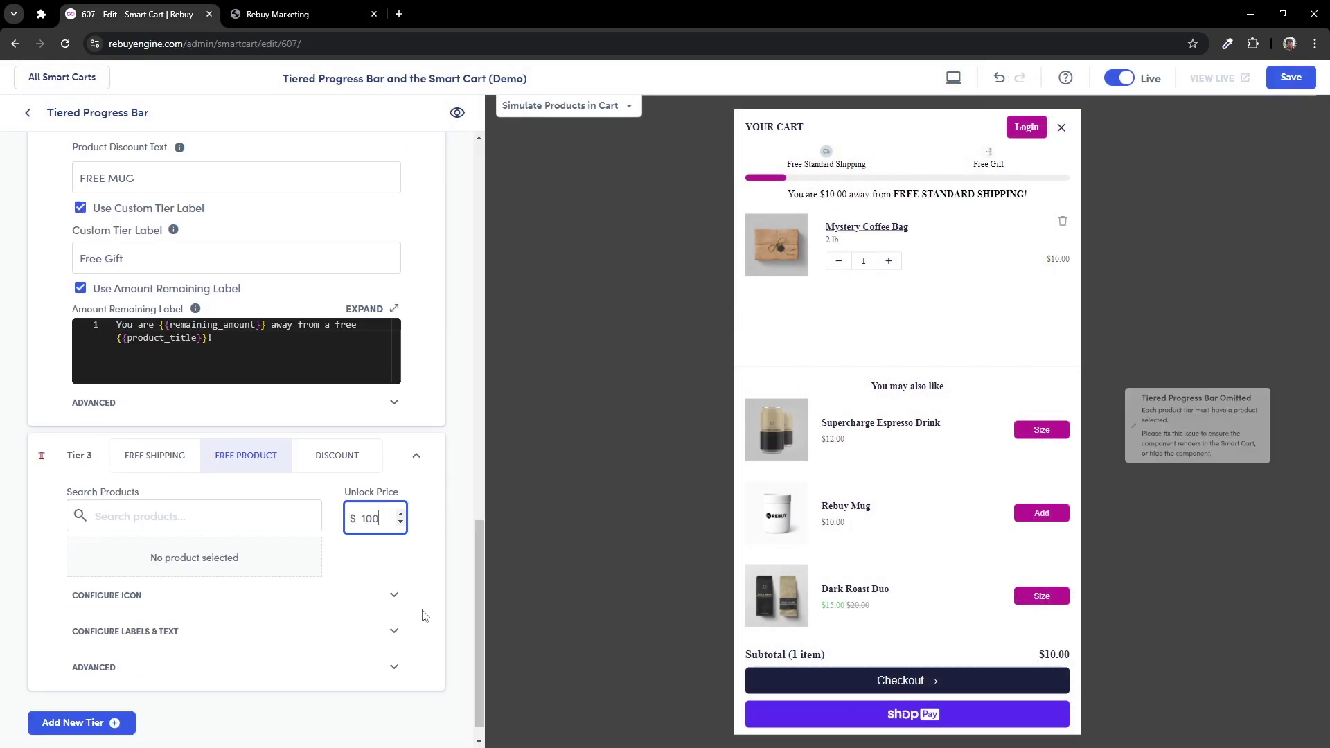
click(355, 441)
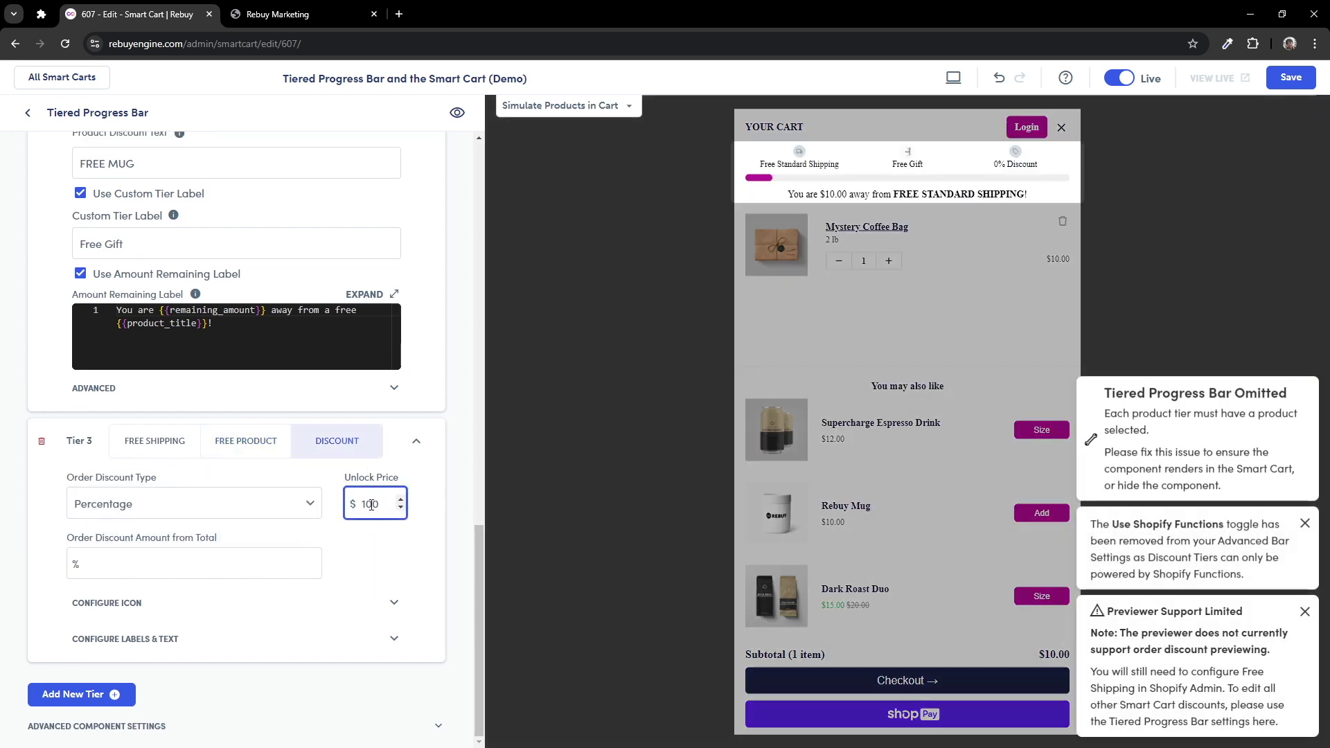
double_click(372, 505)
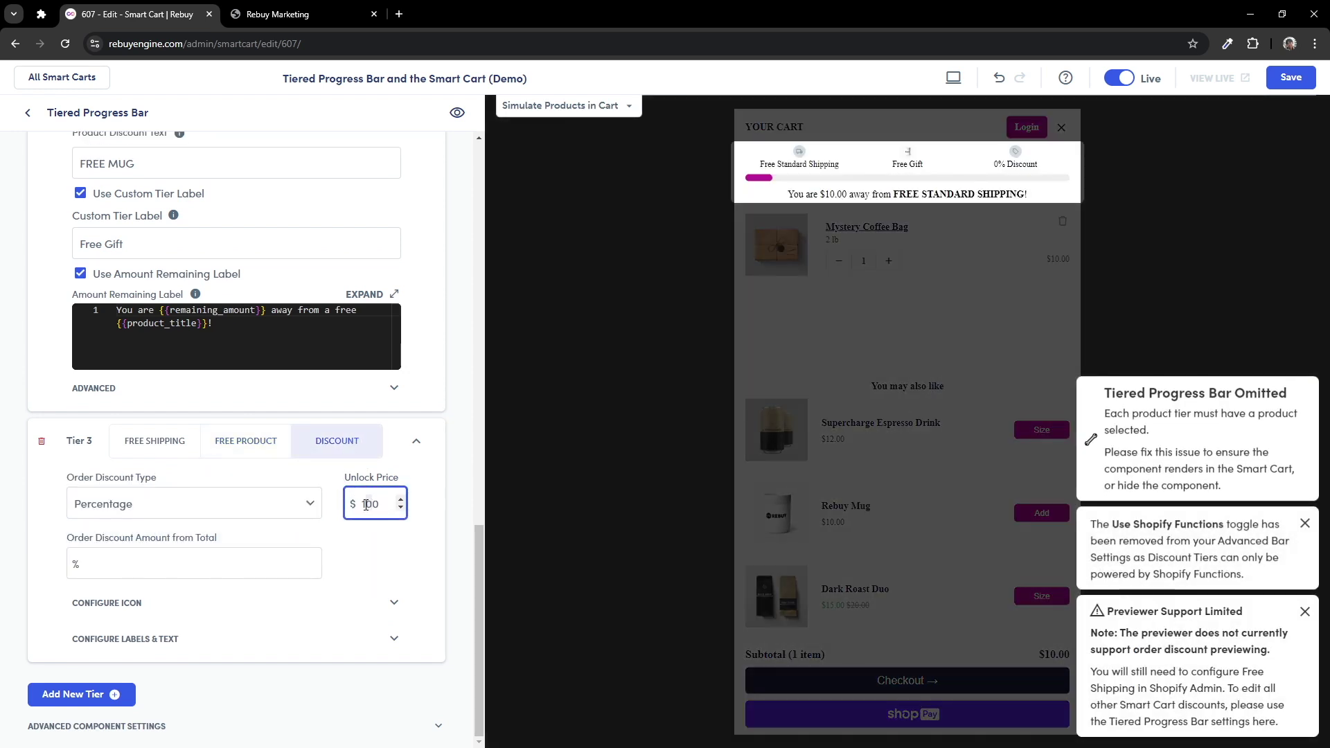
text(40)
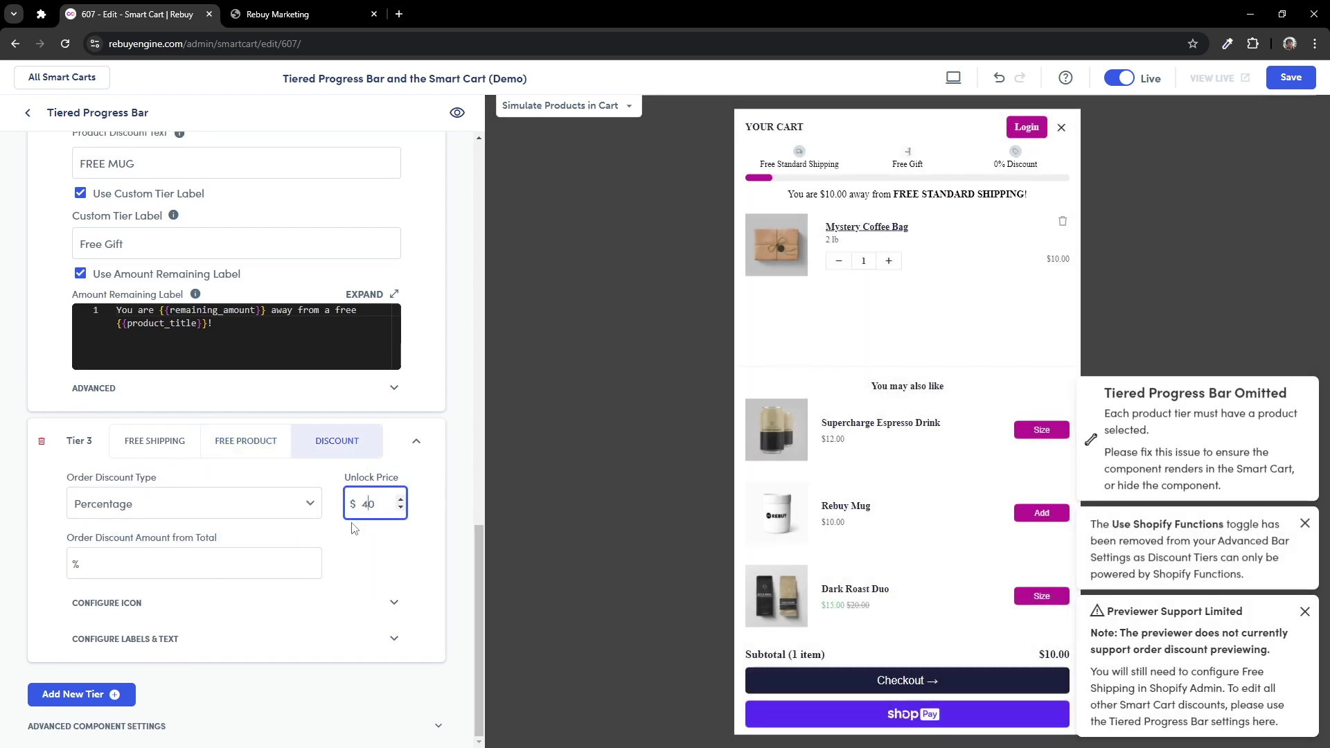
click(354, 527)
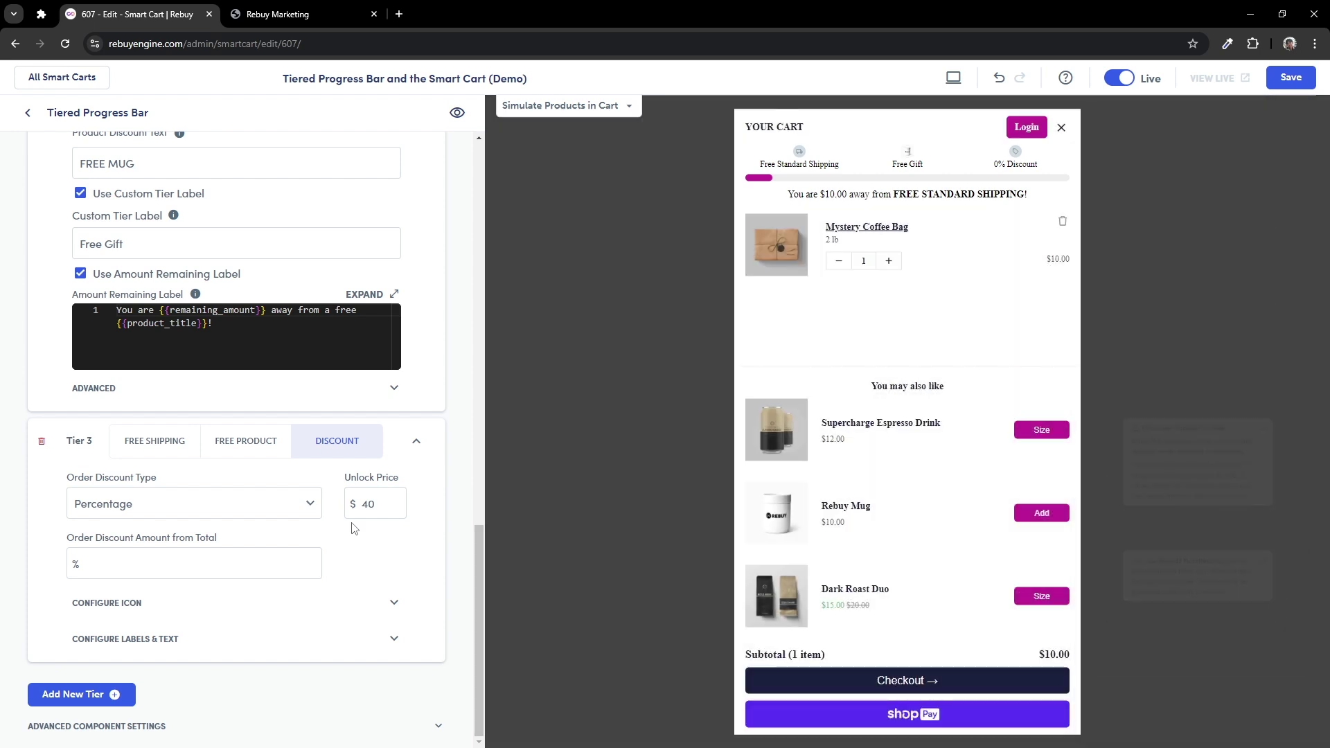
Make Tier 3 a 20% Percentage discount and expand its icon and label settings
click(311, 503)
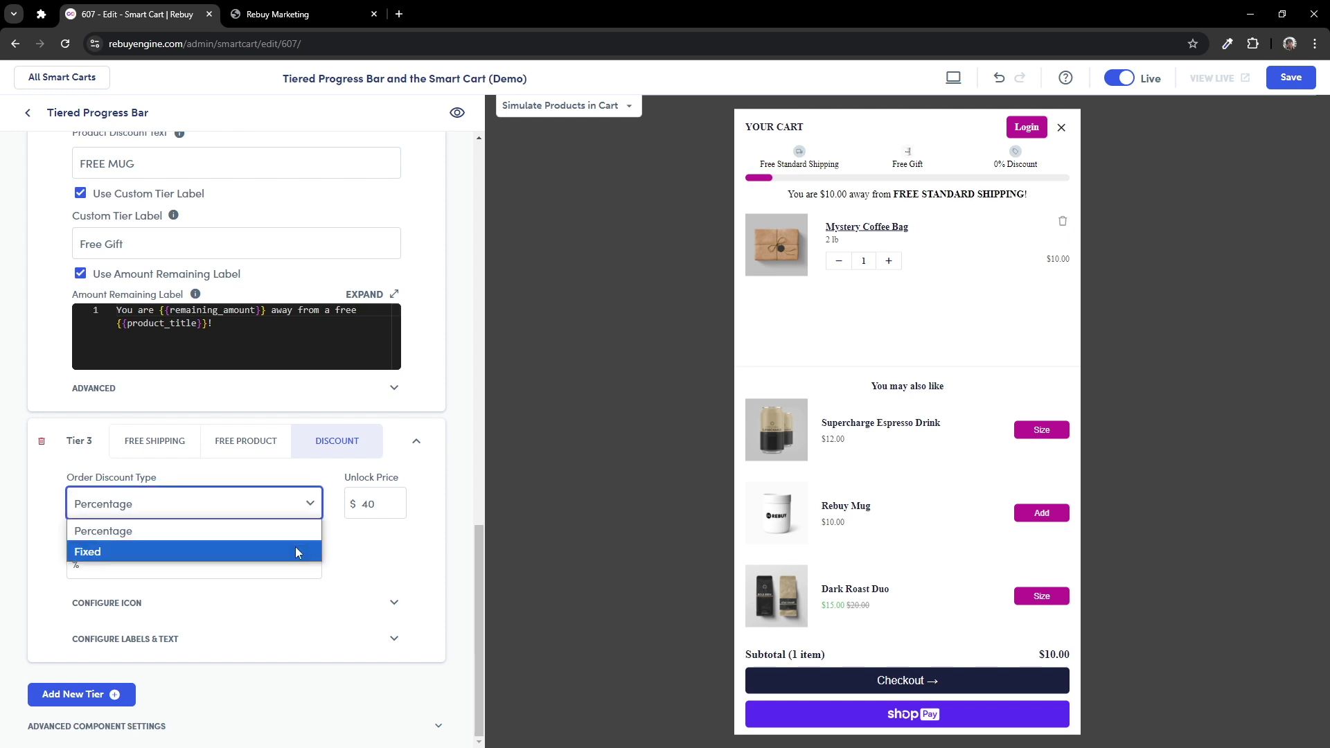
click(263, 530)
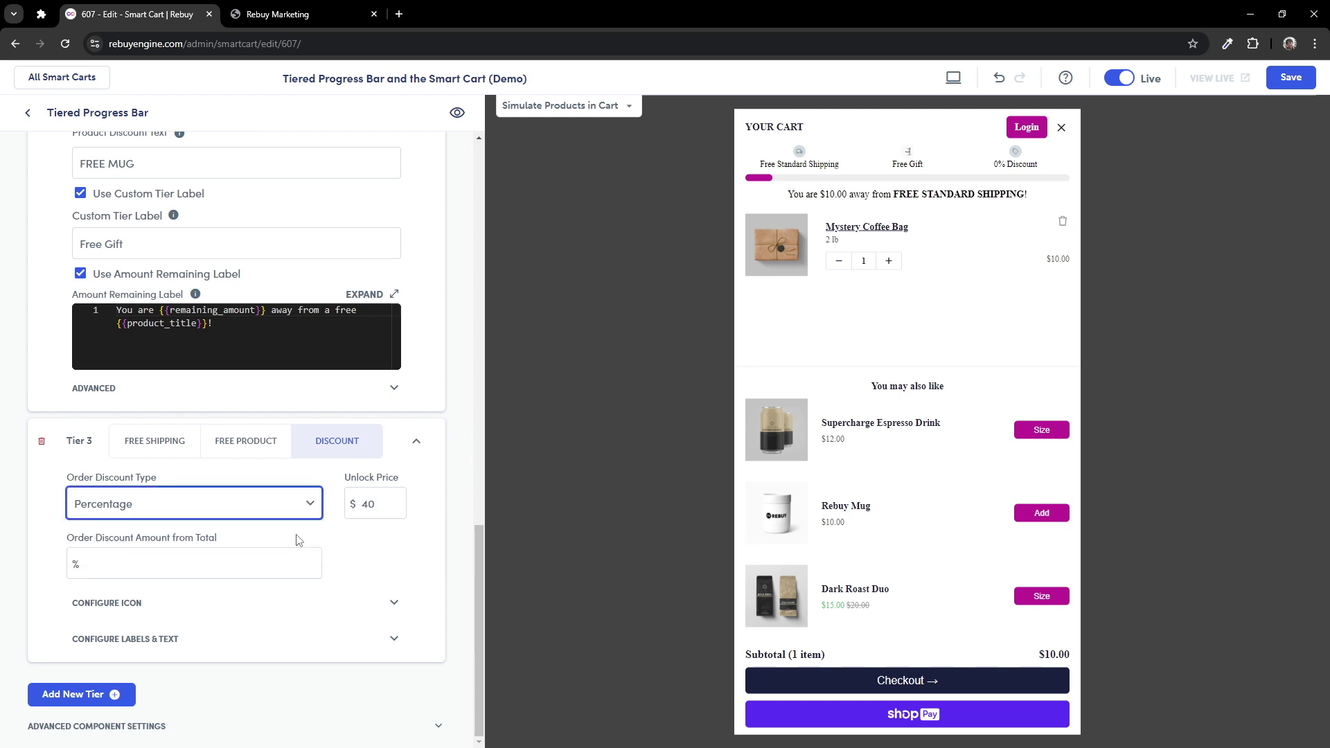
click(255, 562)
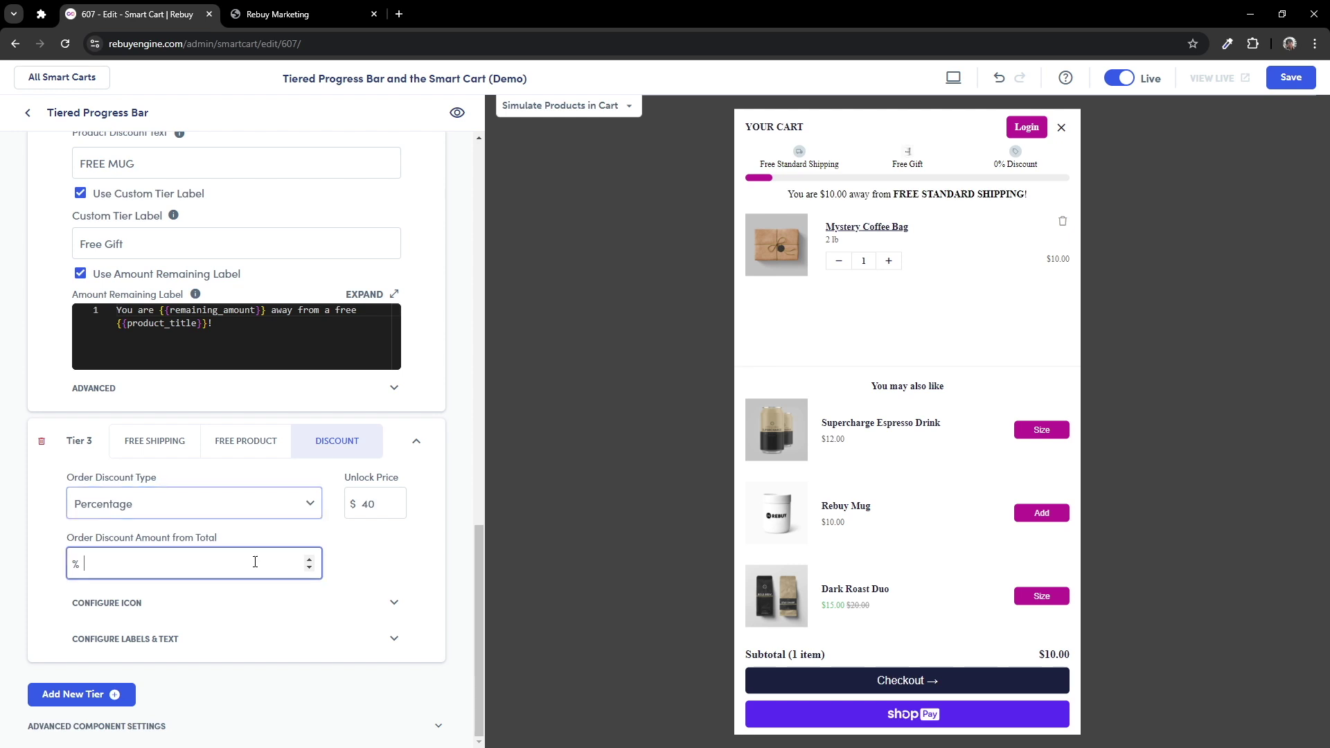
text(20)
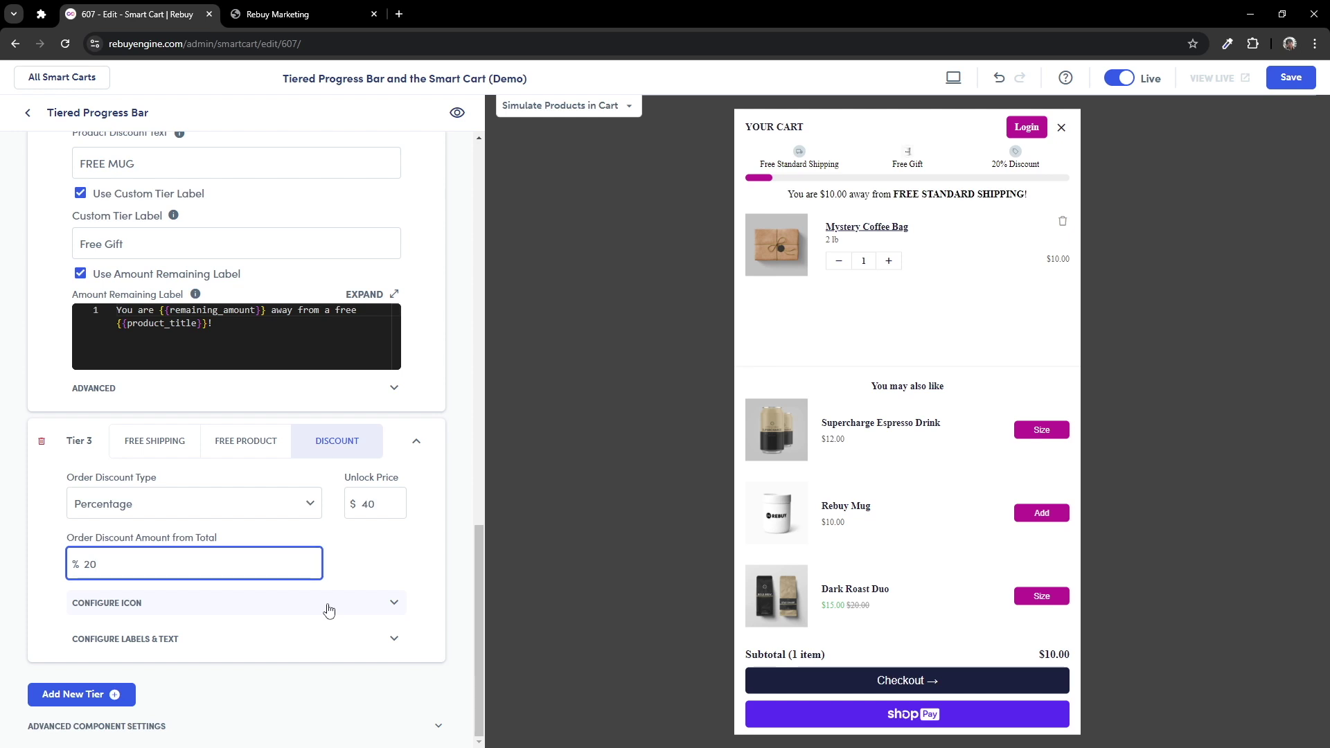
click(329, 608)
click(392, 649)
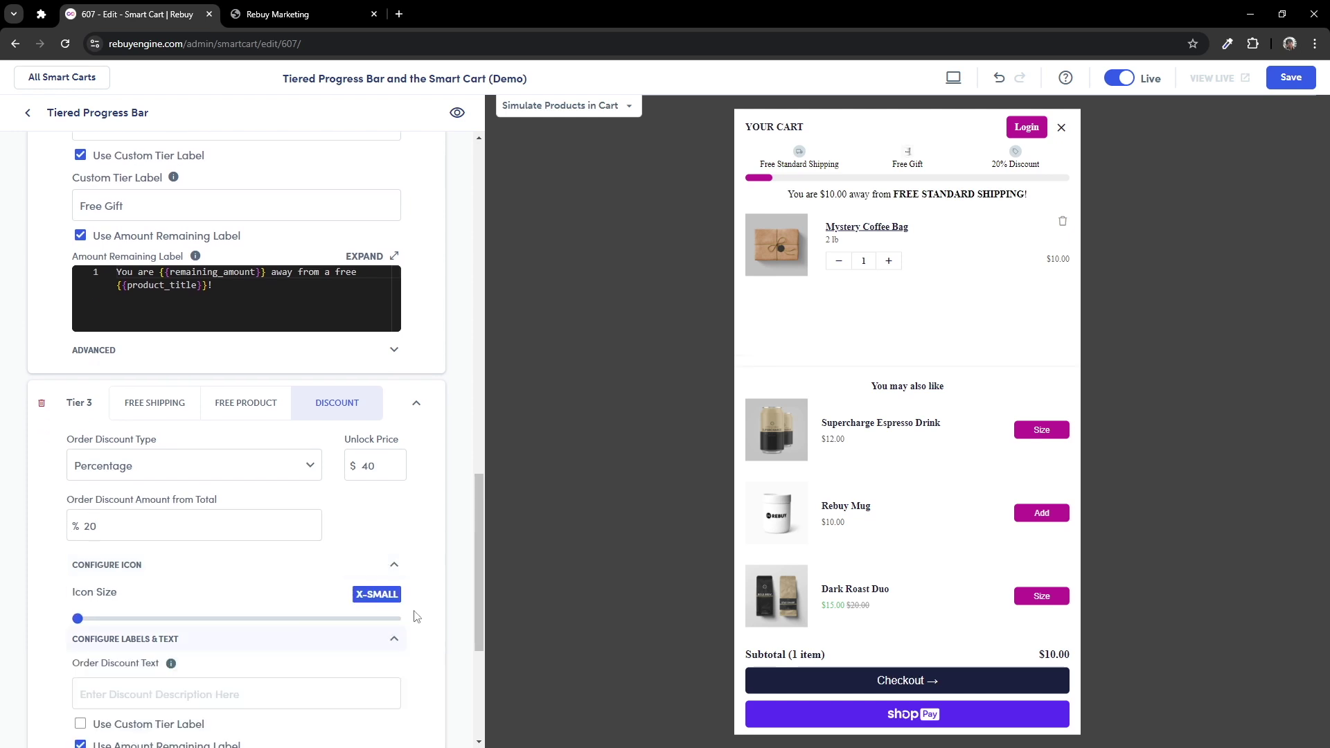
scroll(445, 598, down, 3)
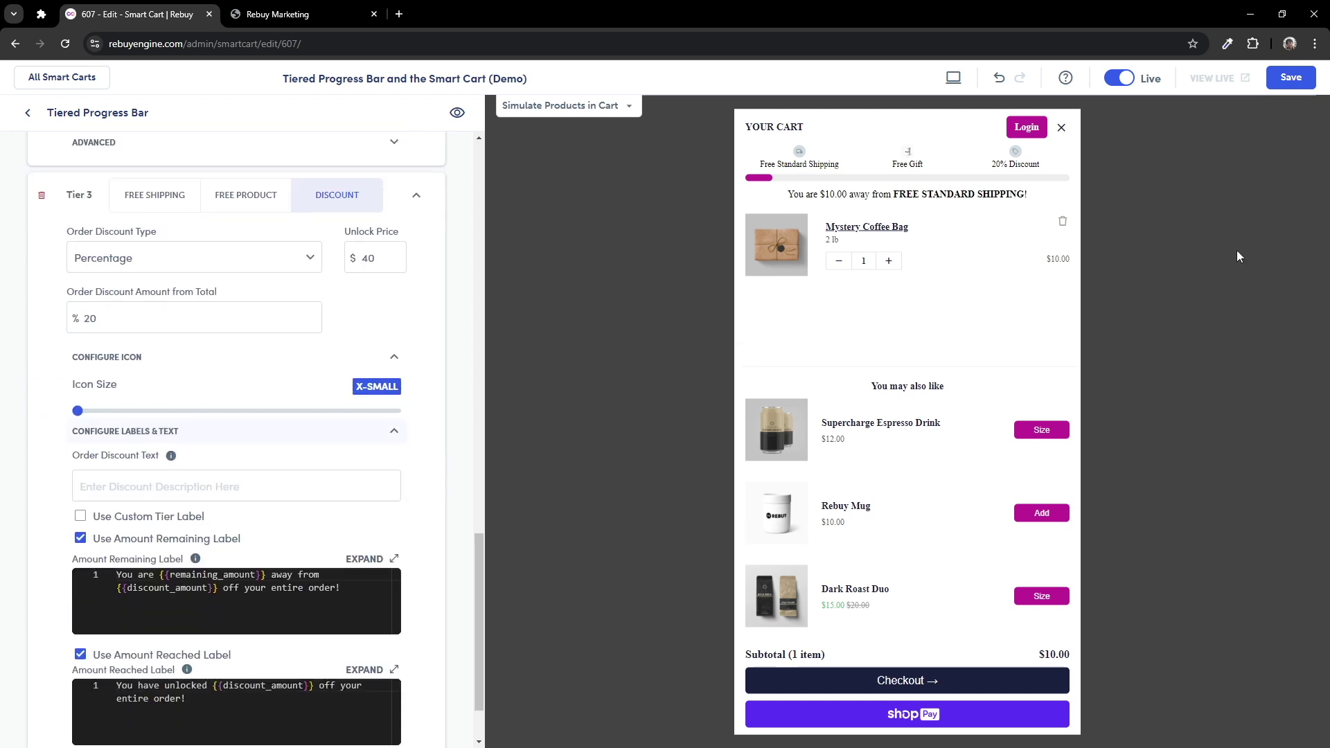
Save the smart cart and raise the Mystery Coffee Bag quantity to 4 in the store cart
click(1313, 79)
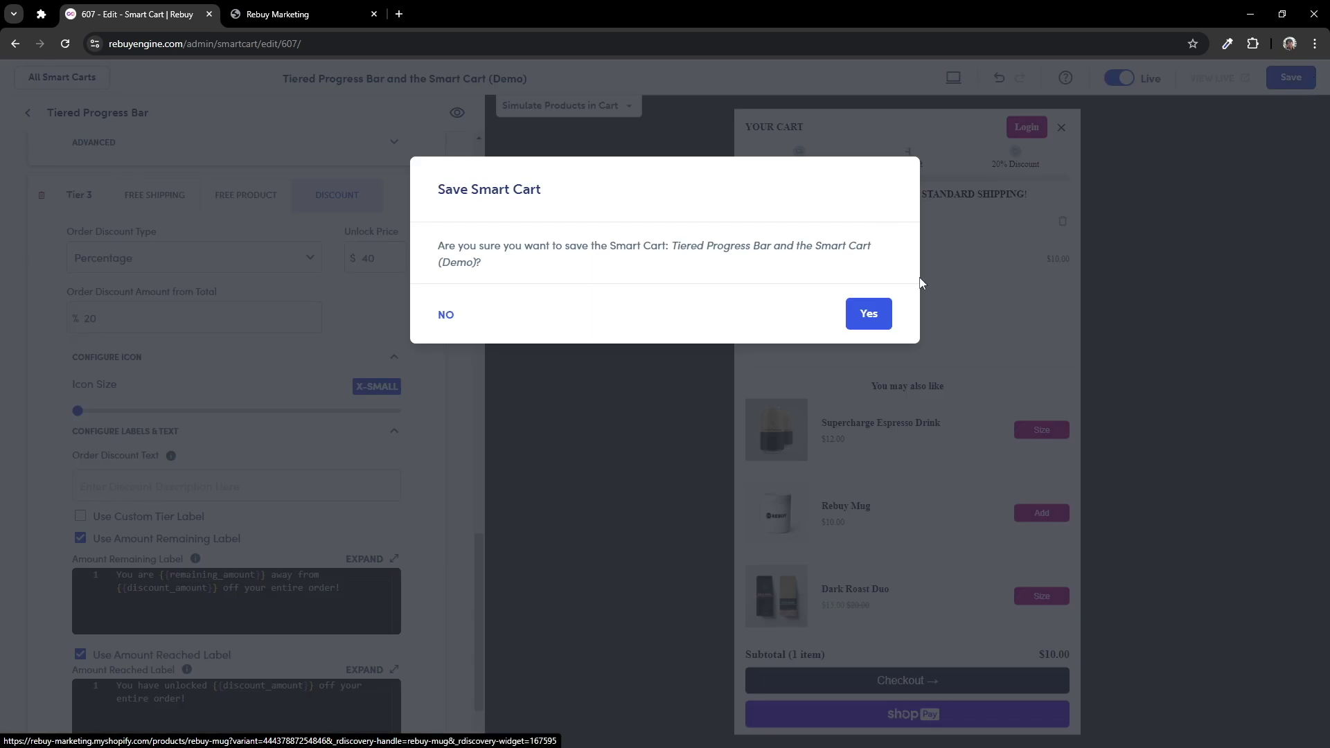
click(853, 316)
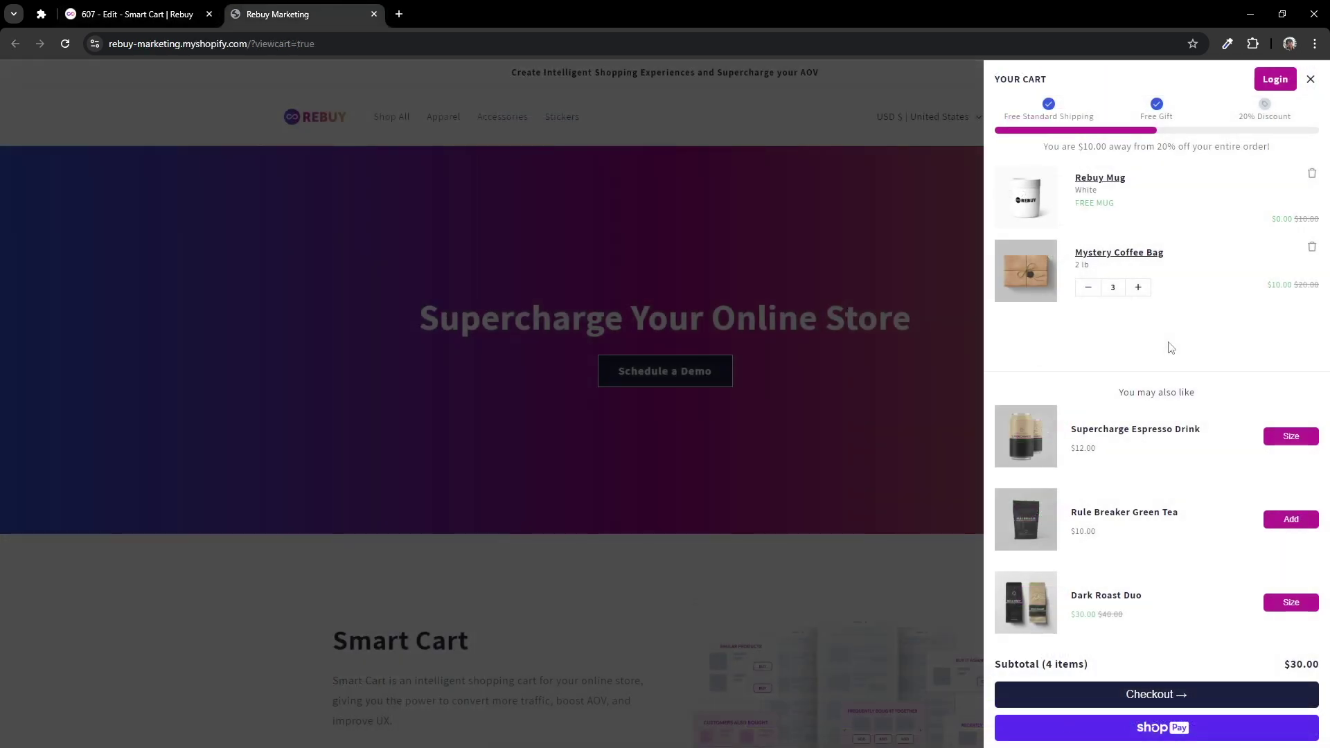
click(1138, 288)
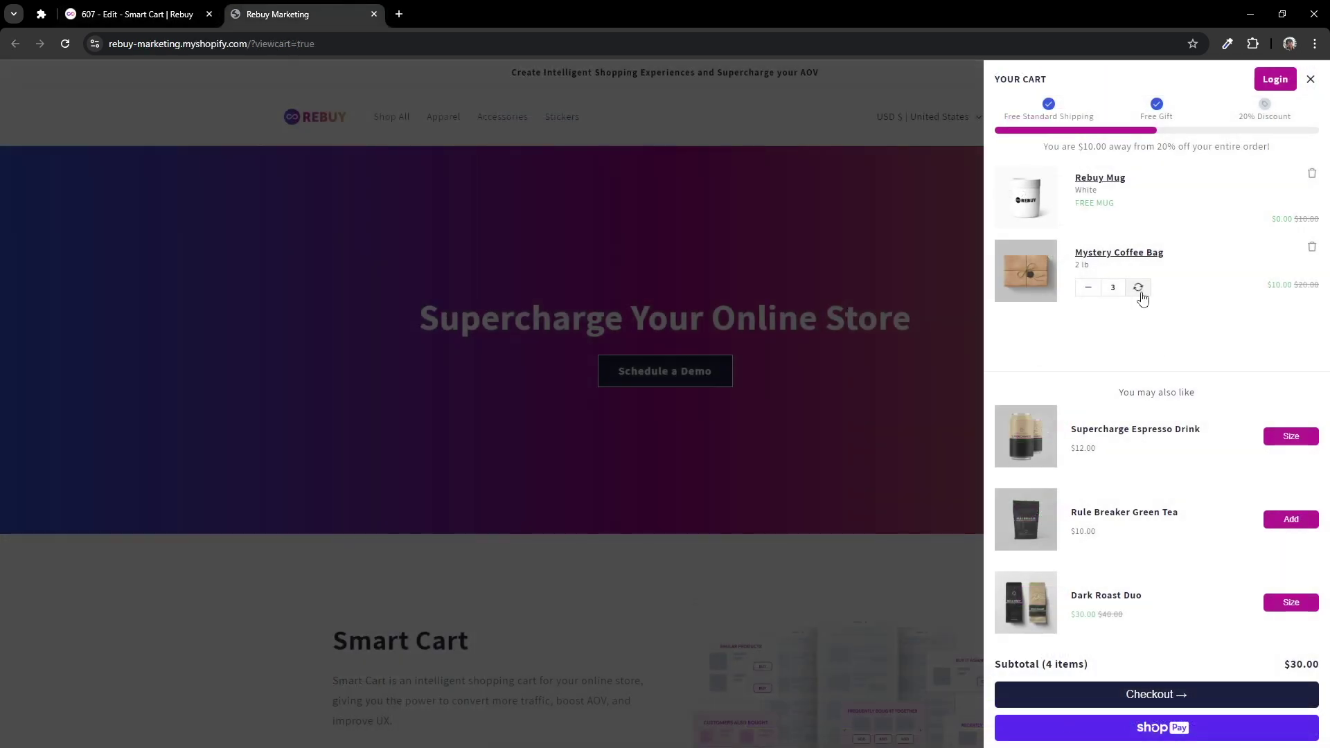